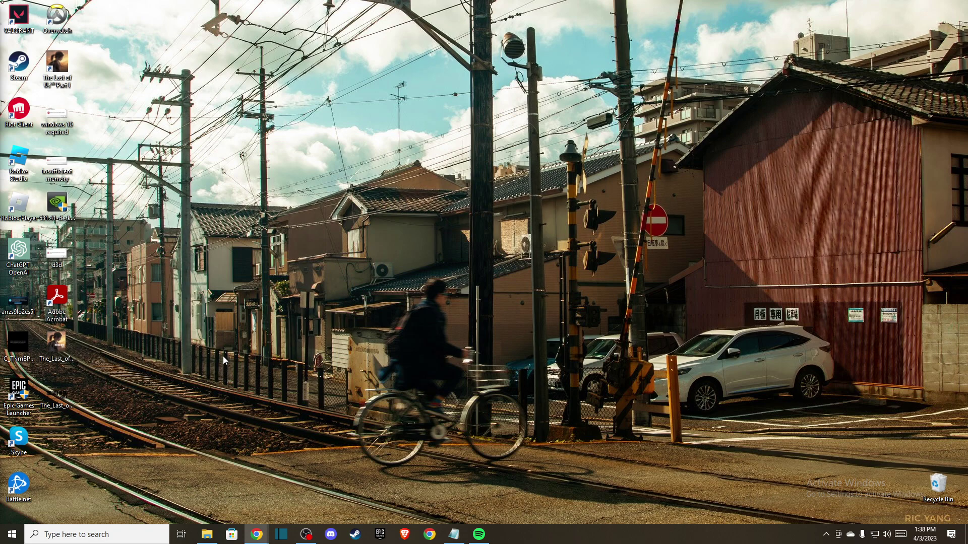
- Search Windows for 'windows defen' and open the Windows Defender Firewall page
left_click(73, 535)
type("window")
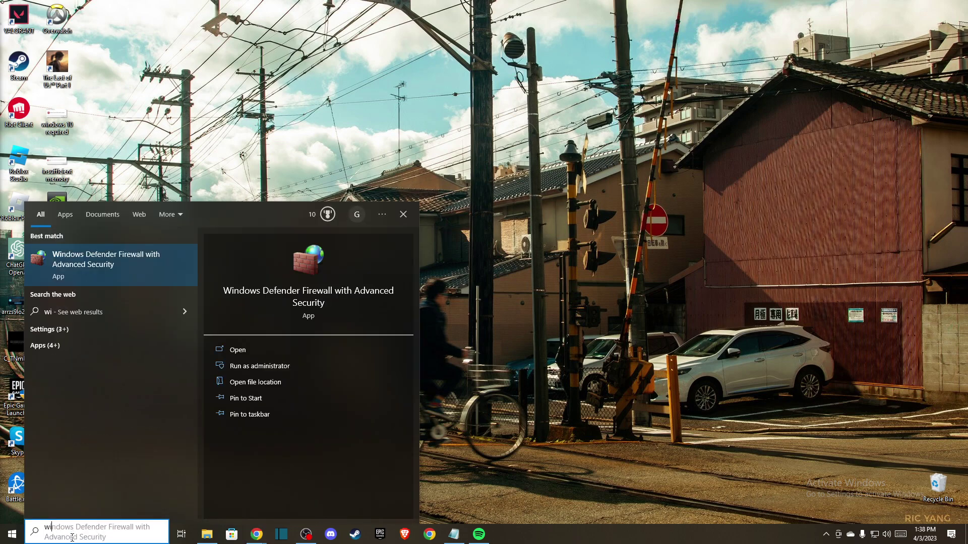
type("s defen")
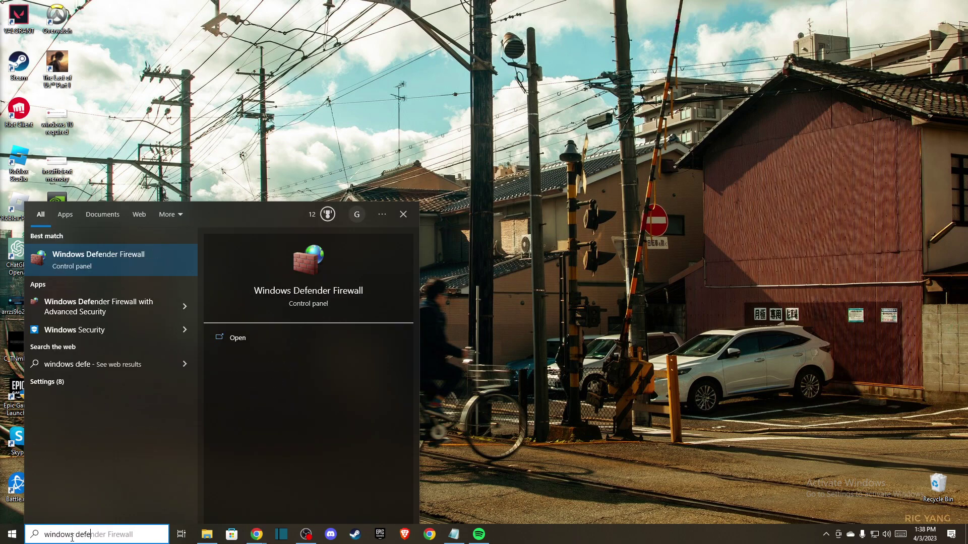
key("Return")
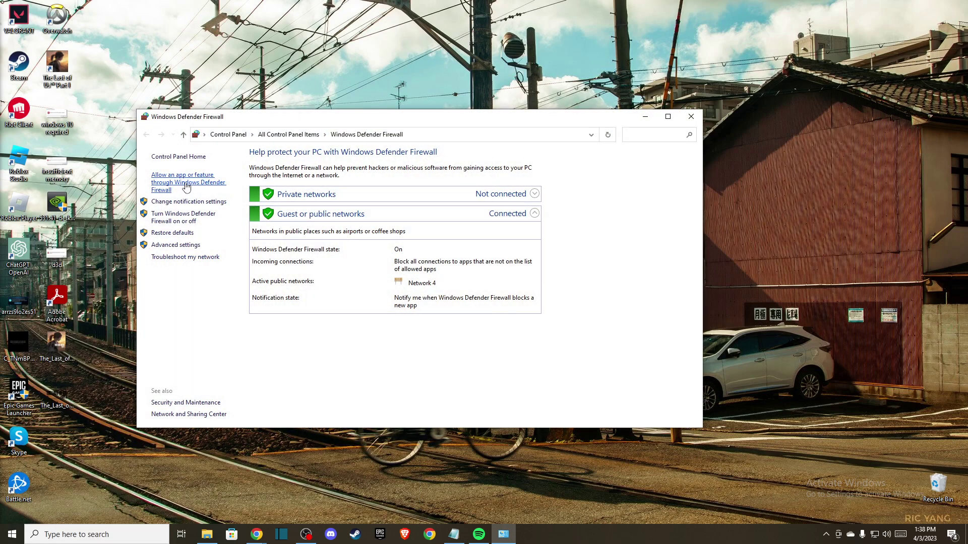
- Turn the firewall off for private and public networks, confirm, and close the window
left_click(166, 221)
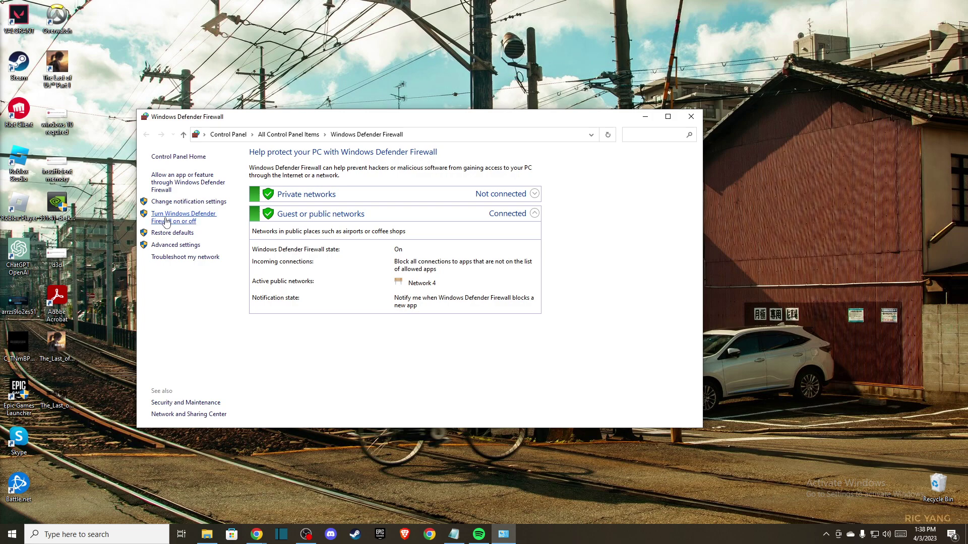
left_click(303, 229)
left_click(304, 290)
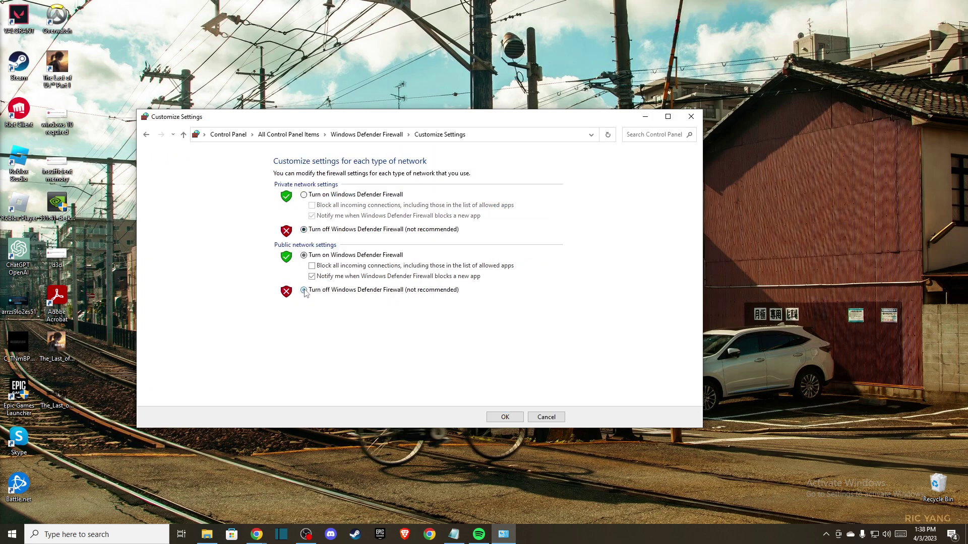
left_click(505, 418)
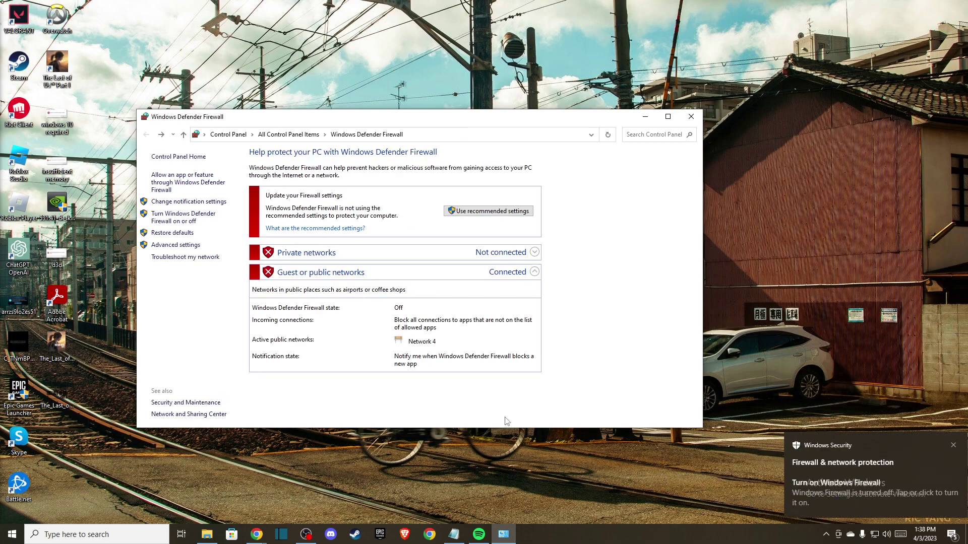
left_click(692, 117)
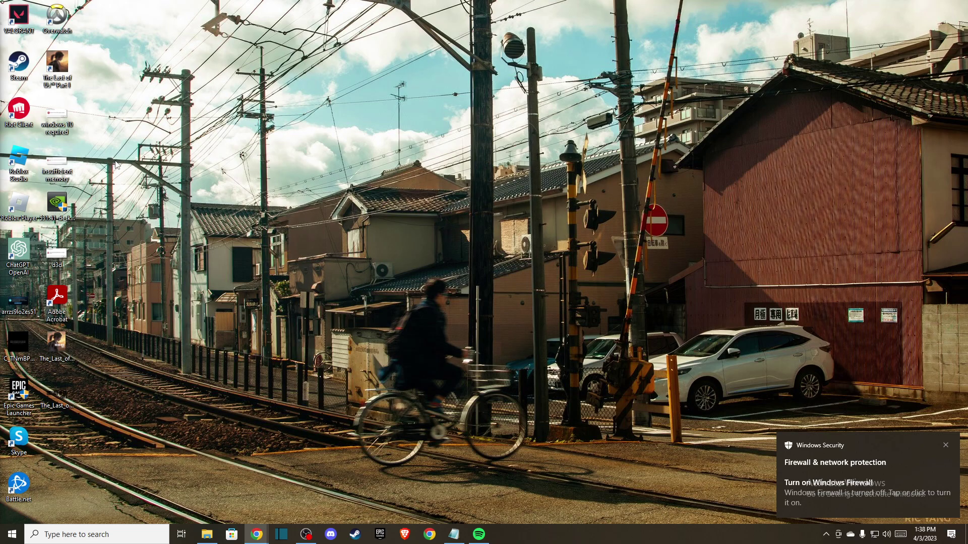
- Go from the Overwatch shortcut's properties to its install location and open the _retail_ folder
right_click(57, 17)
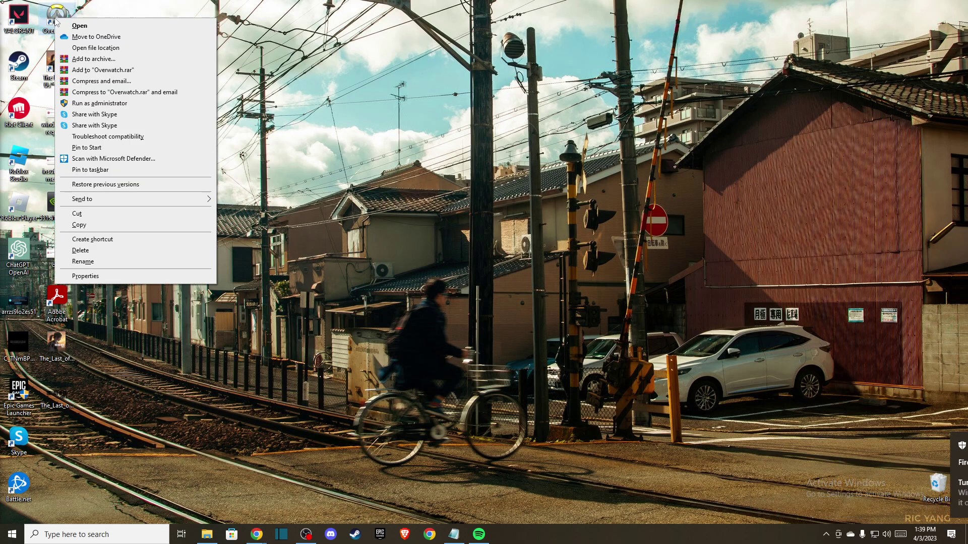
left_click(90, 269)
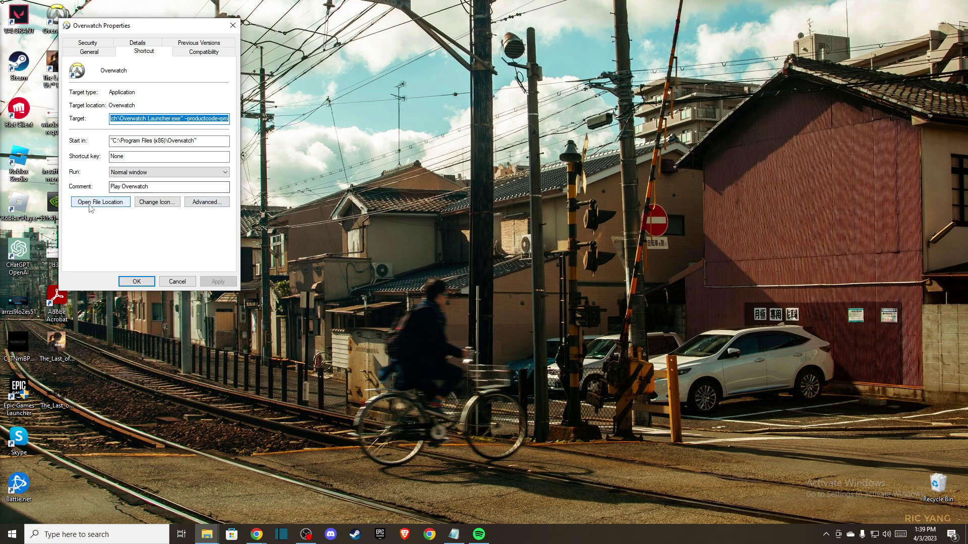
left_click(98, 201)
left_click(357, 160)
double_click(358, 158)
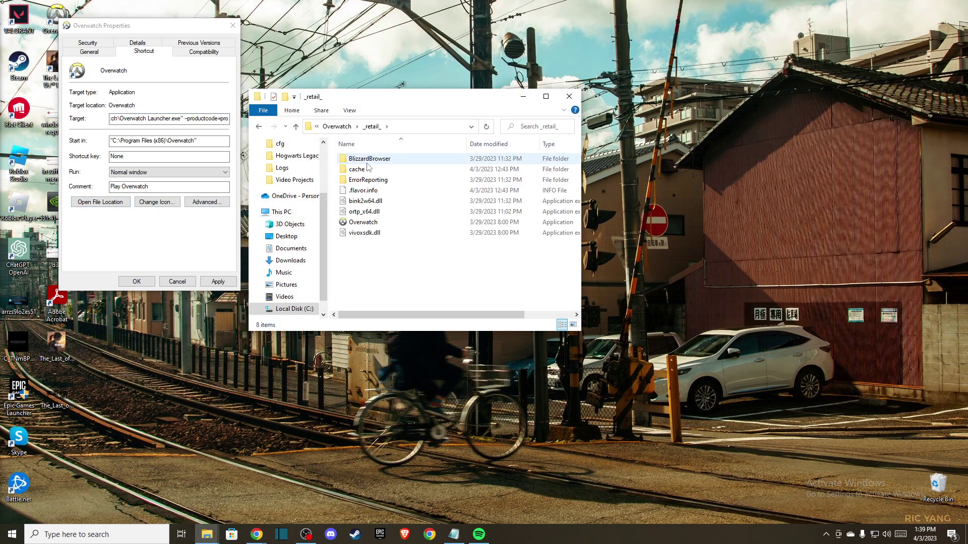
- Tick Disable fullscreen optimizations and Run as administrator in Overwatch's Compatibility properties, and apply
left_click(364, 224)
right_click(364, 224)
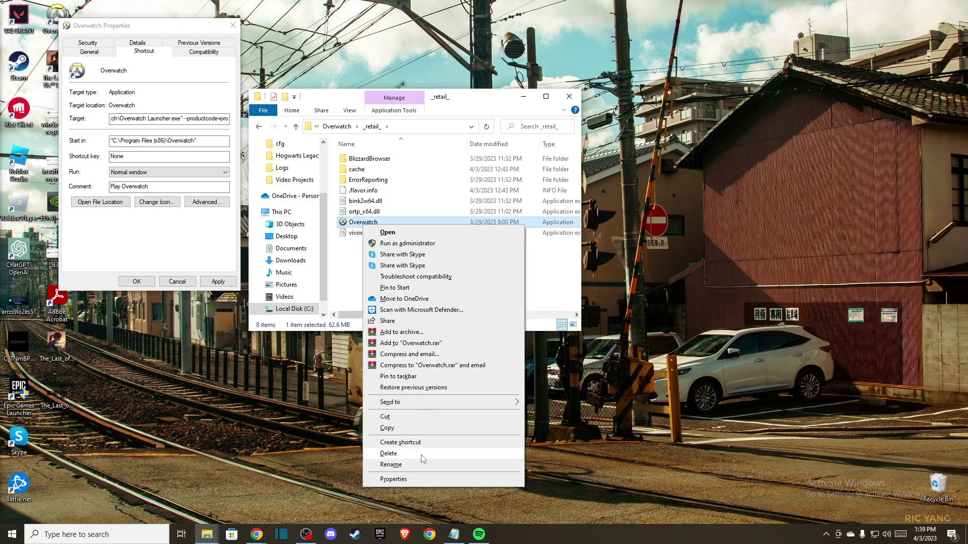
left_click(427, 484)
left_click(456, 258)
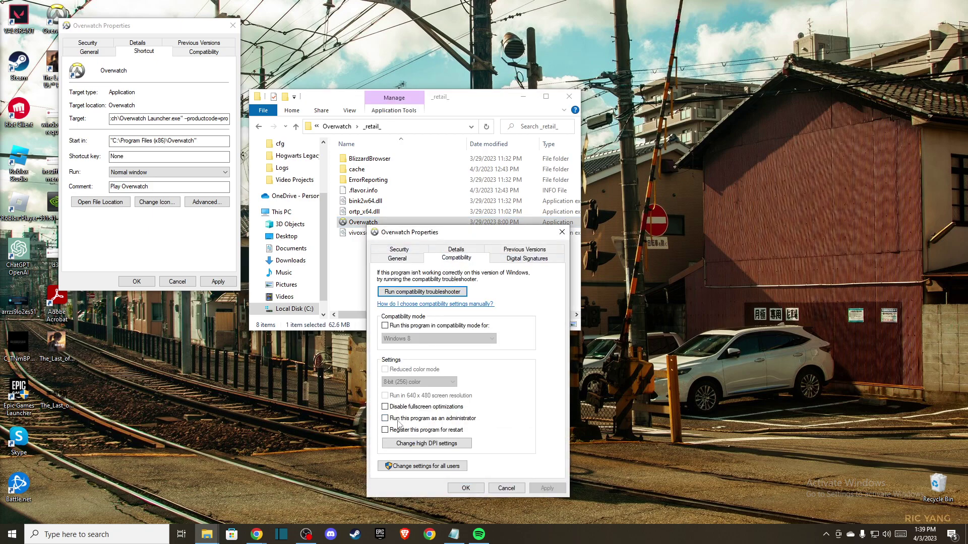
left_click(385, 406)
left_click(546, 488)
left_click(465, 489)
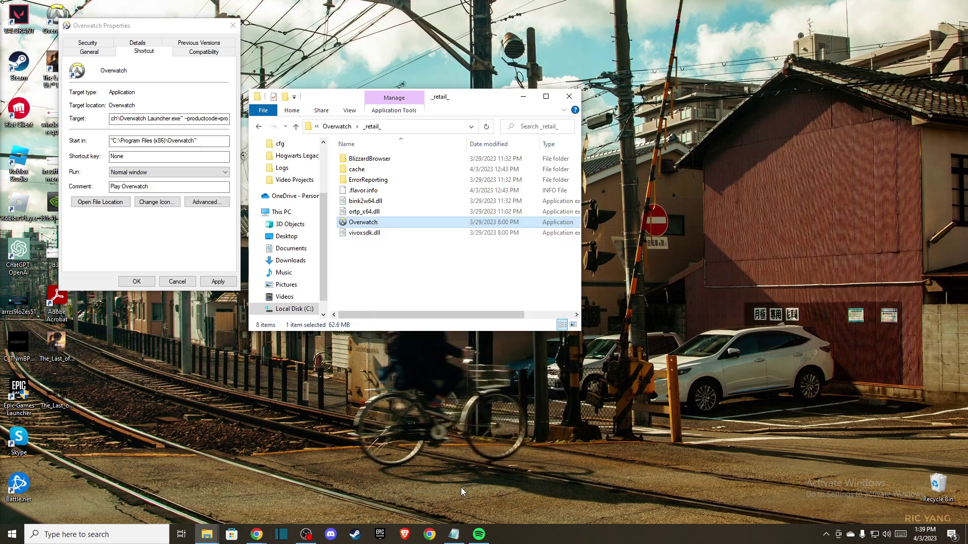
- Close the _retail_ window and browse from This PC to C:\Windows\System32
left_click(569, 96)
left_click(98, 535)
type("thi")
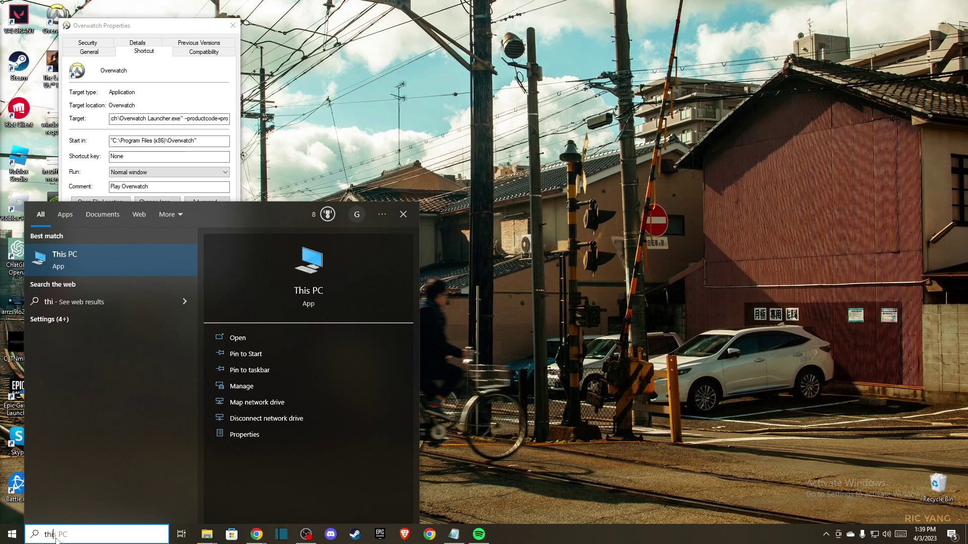
key("Return")
scroll(295, 288, "down", 3)
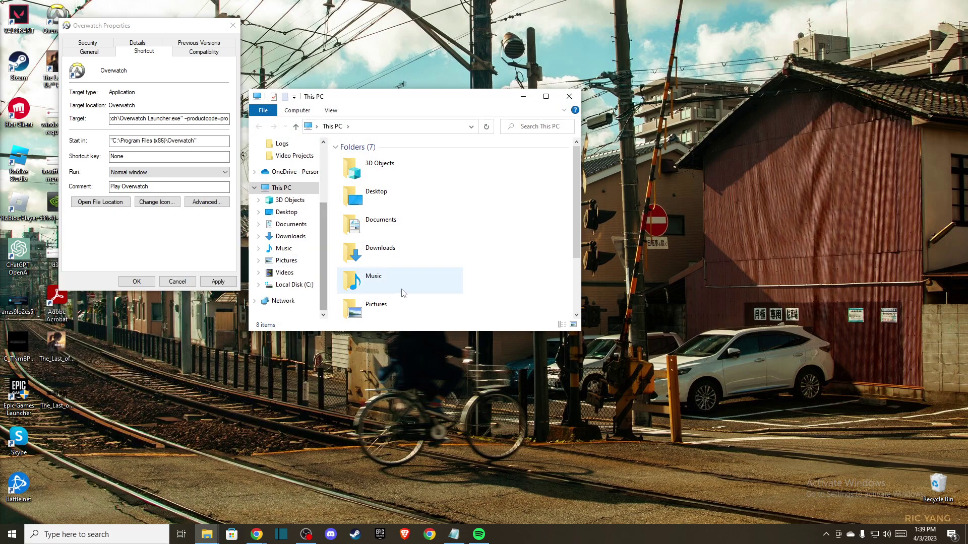
scroll(393, 265, "down", 5)
double_click(393, 306)
double_click(362, 243)
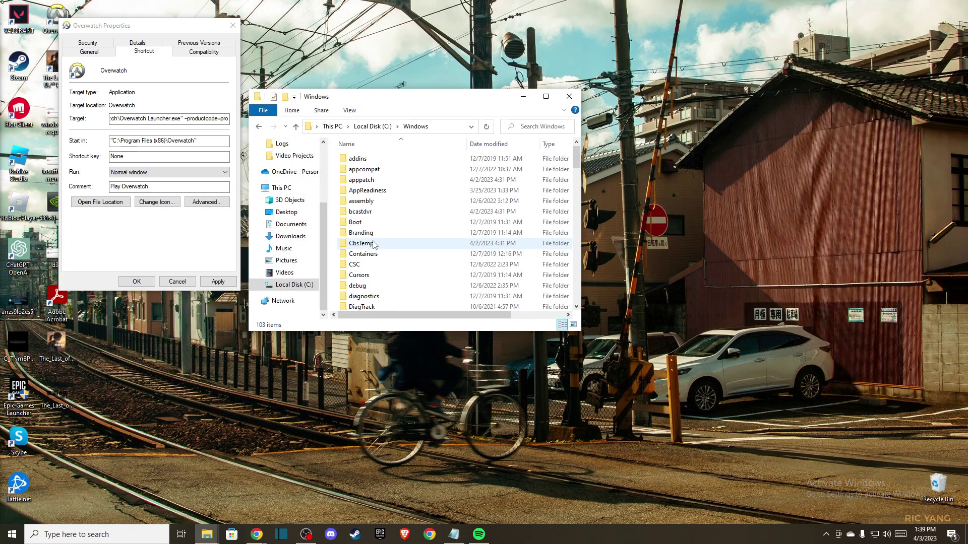
type("s")
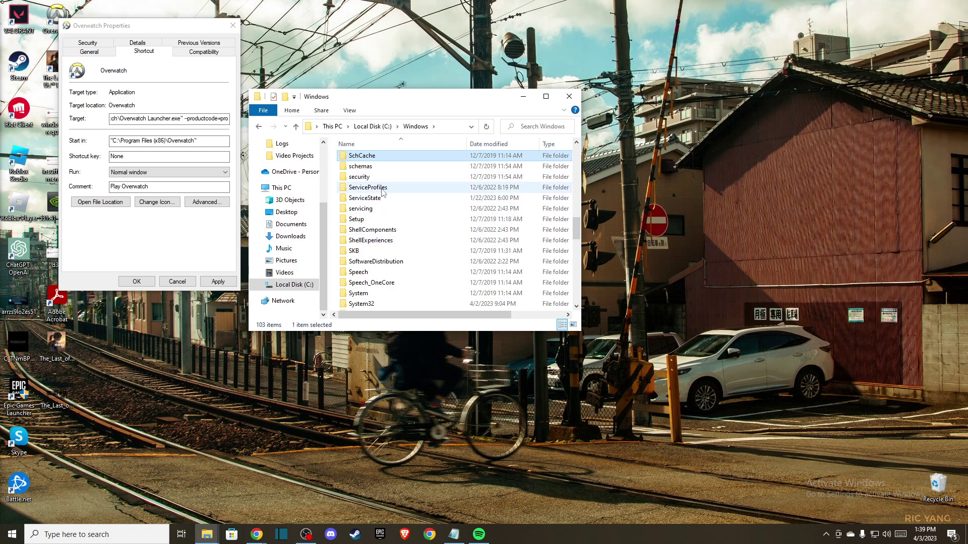
key("Down")
key("Down")
key("Down")
key("Down")
key("Down")
key("Down")
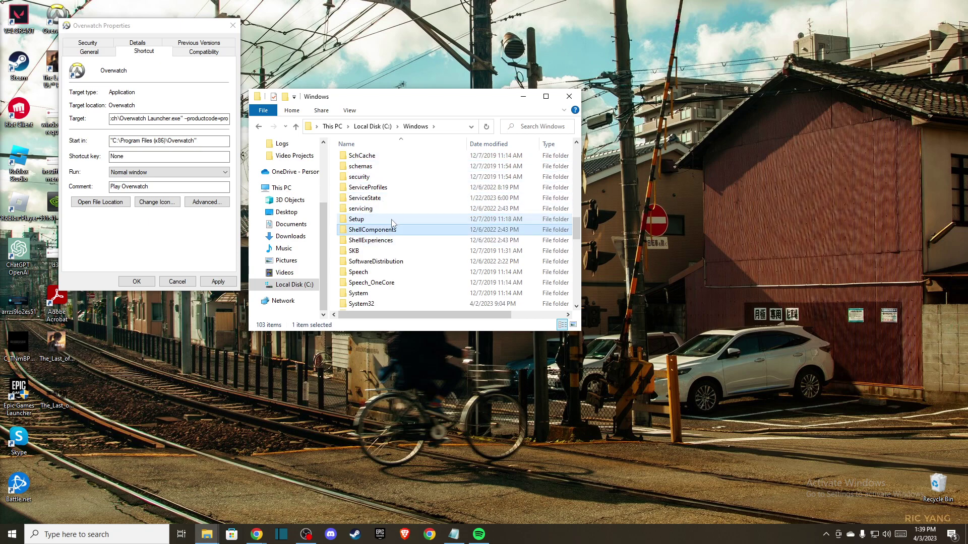
key("Down")
key("Down")
double_click(371, 301)
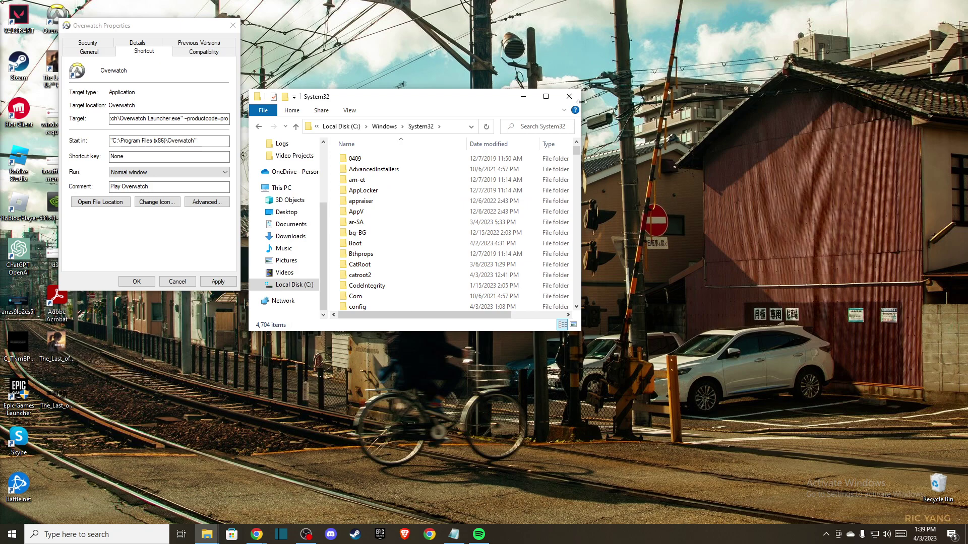
- Maximize the System32 window and search it for rzchromasdk64.dll
left_click(546, 97)
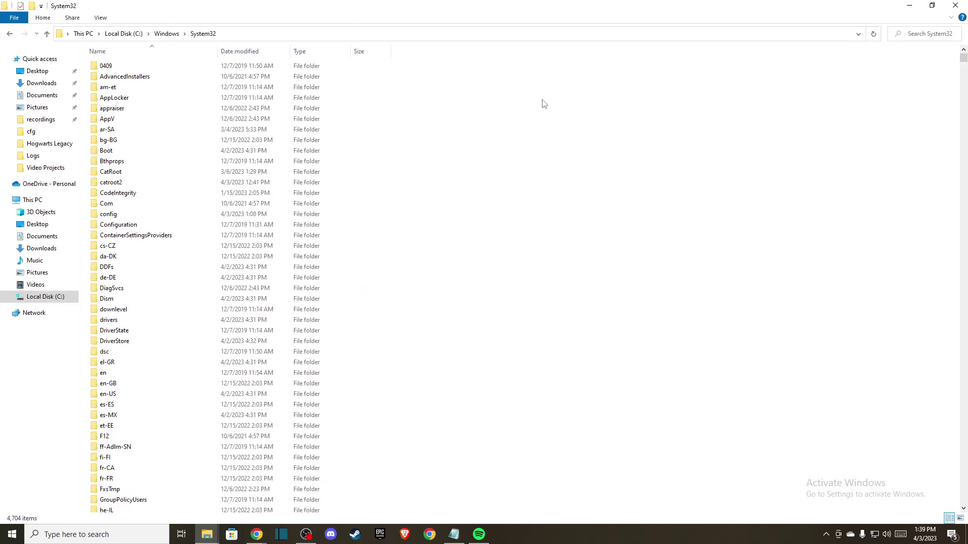
left_click(915, 34)
left_click(931, 48)
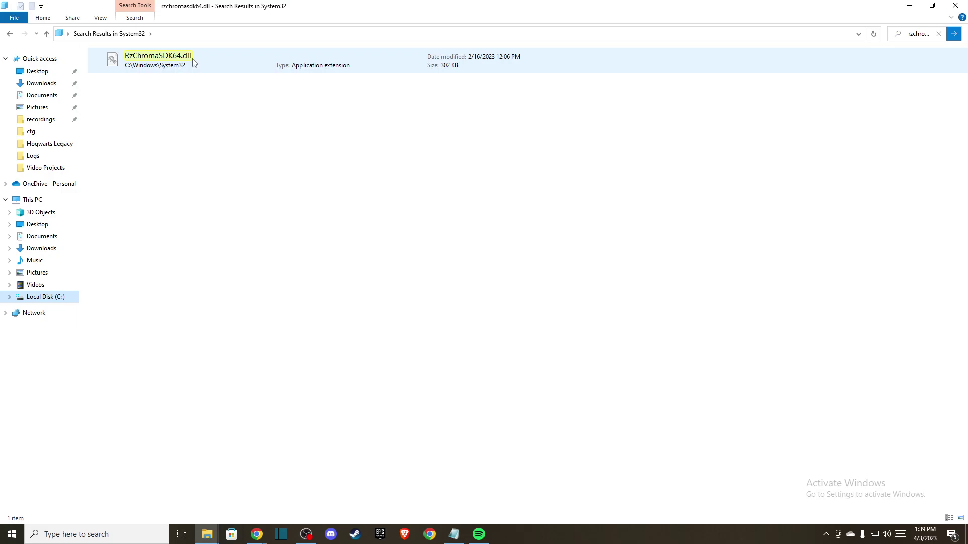
right_click(171, 60)
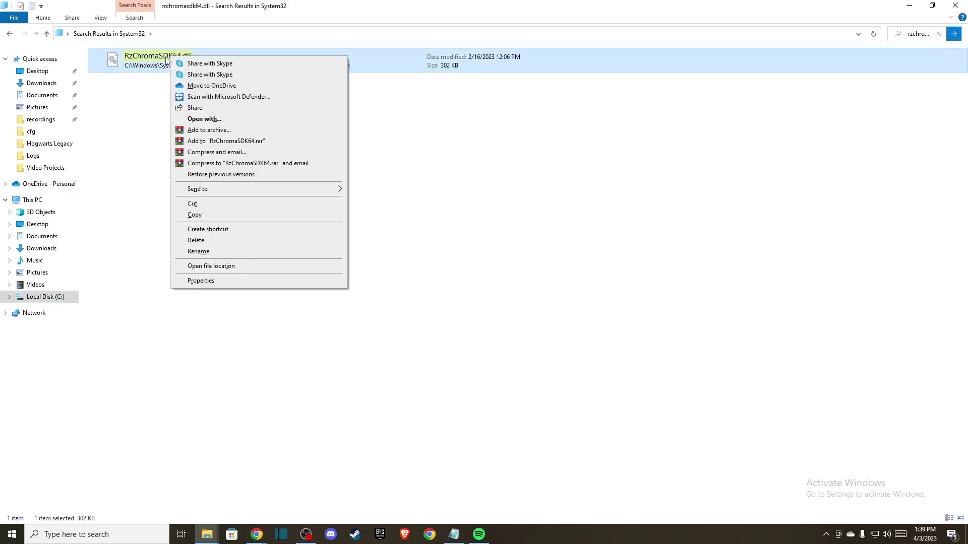
left_click(195, 241)
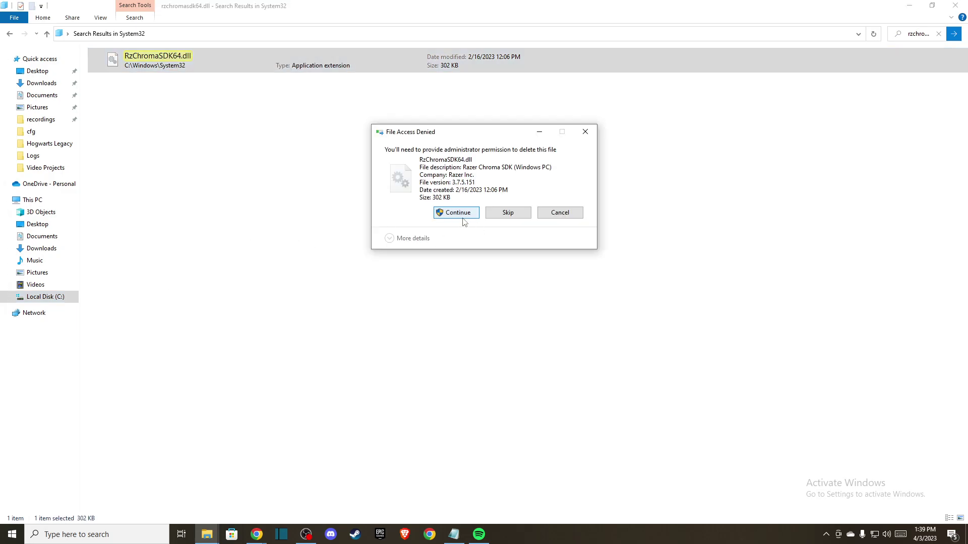
left_click(457, 213)
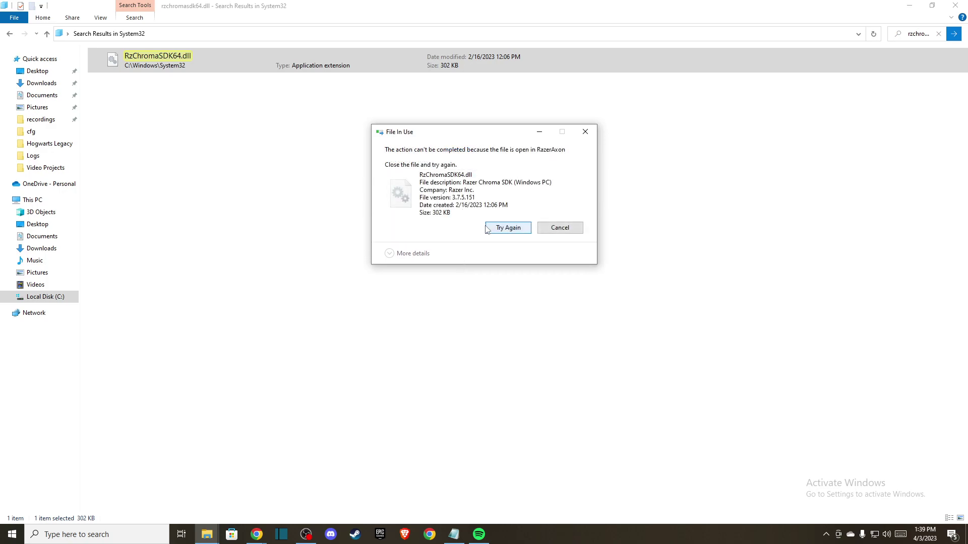
left_click(497, 230)
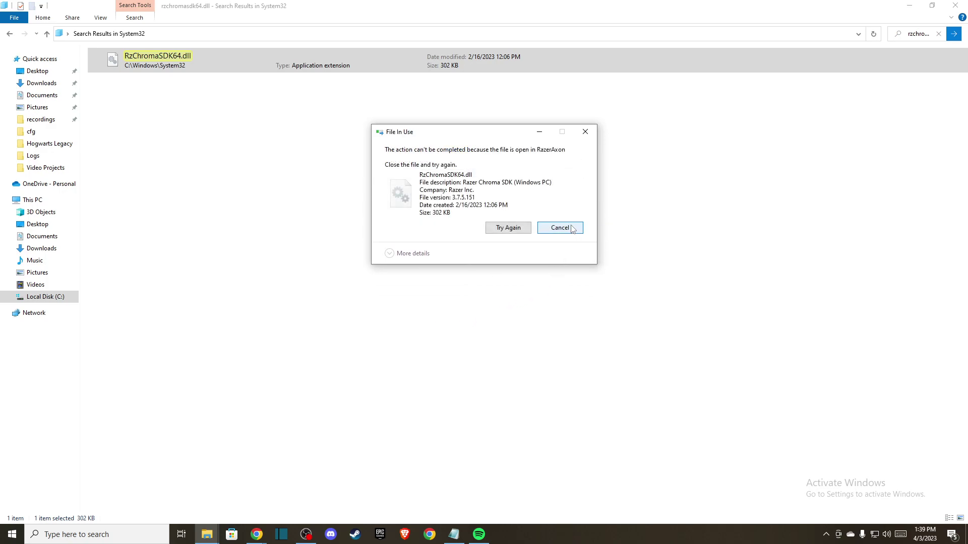
left_click(560, 227)
right_click(132, 61)
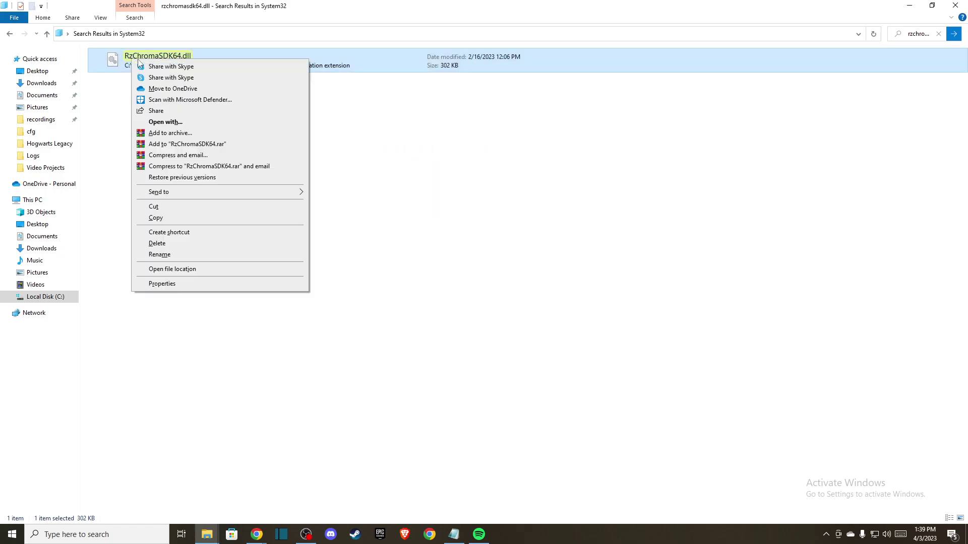
left_click(160, 244)
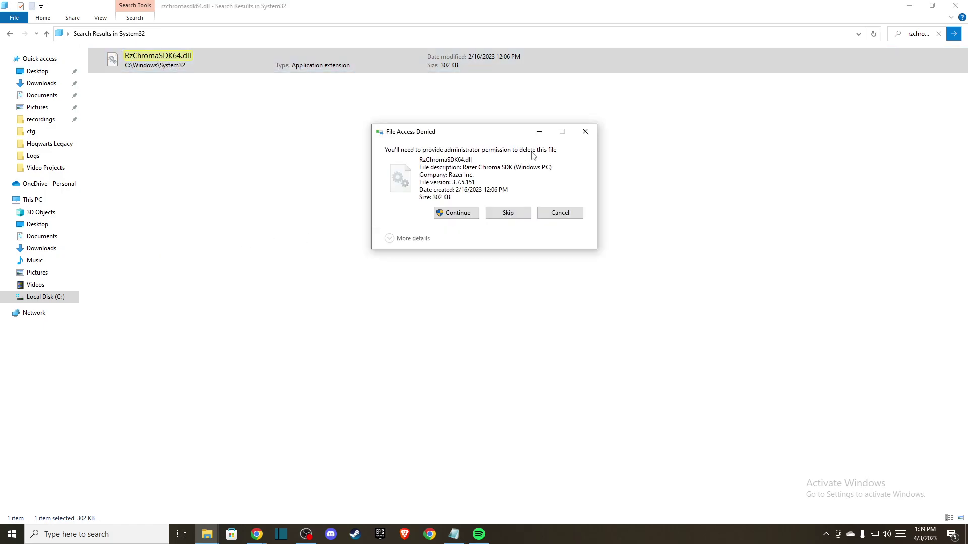
left_click(456, 213)
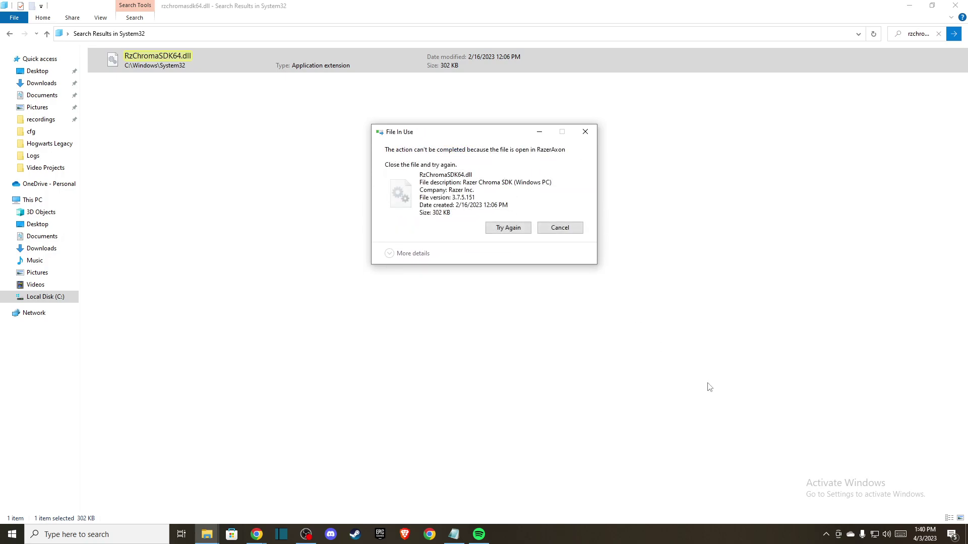
left_click(559, 228)
- Exit all Razer apps from the Razer Central tray icon
left_click(827, 534)
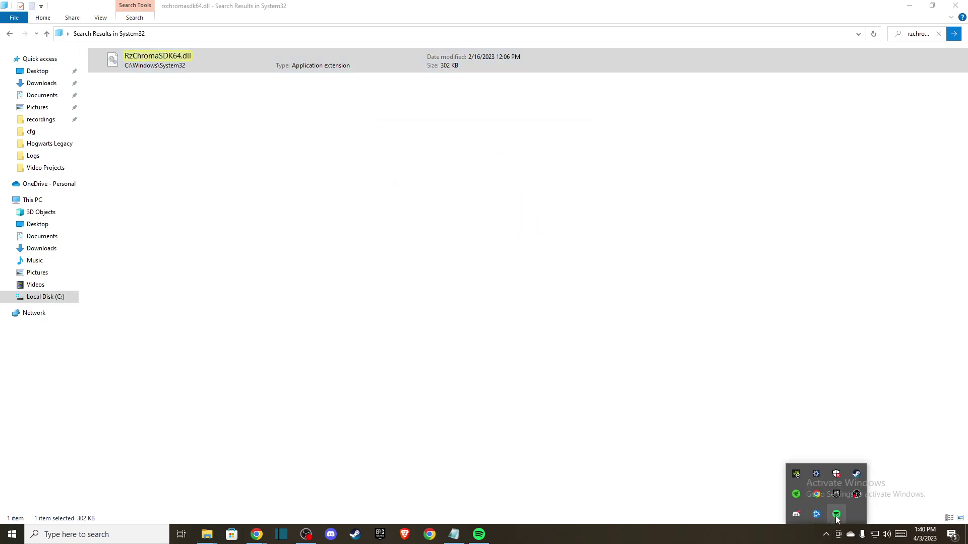
right_click(797, 496)
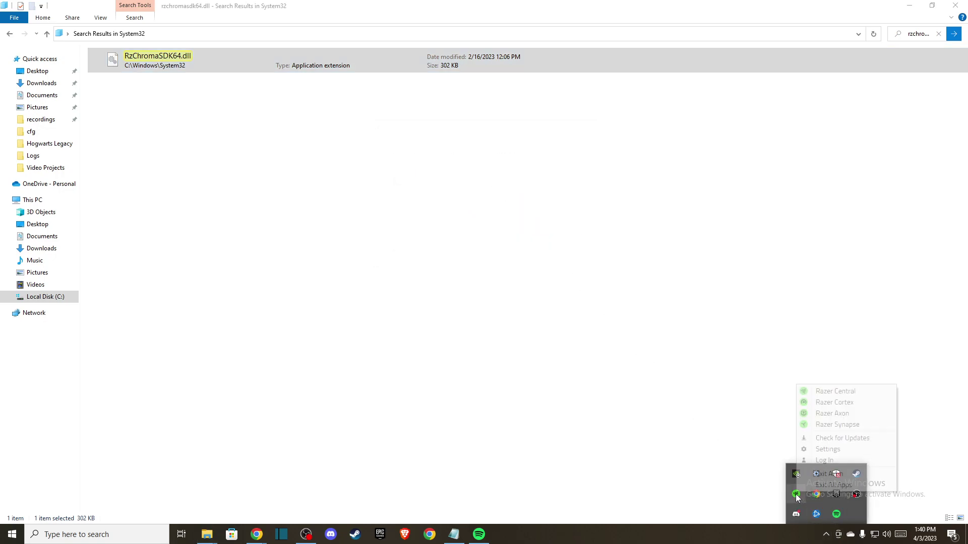
left_click(818, 475)
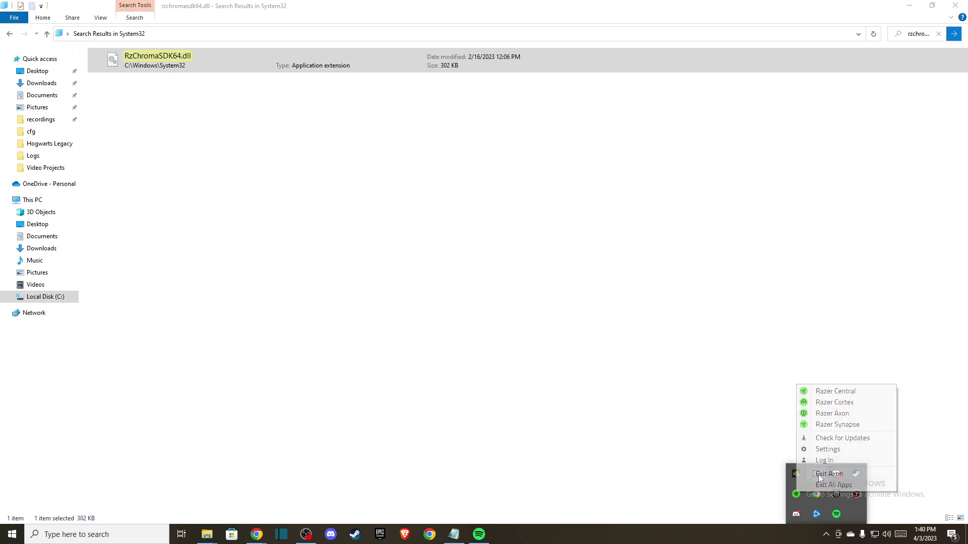
right_click(796, 497)
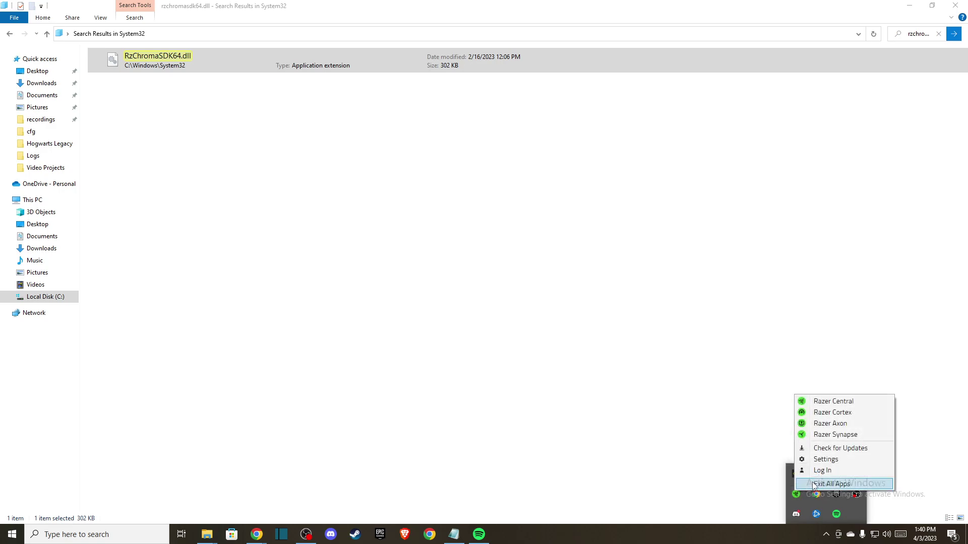
left_click(831, 484)
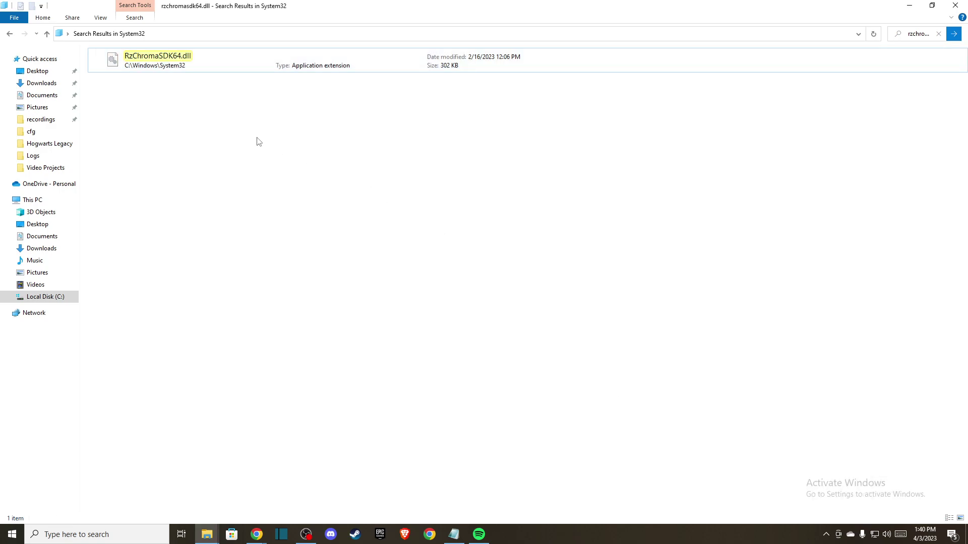
- Try deleting RzChromaSDK64.dll with administrator permission, then close File Explorer
right_click(174, 63)
left_click(195, 251)
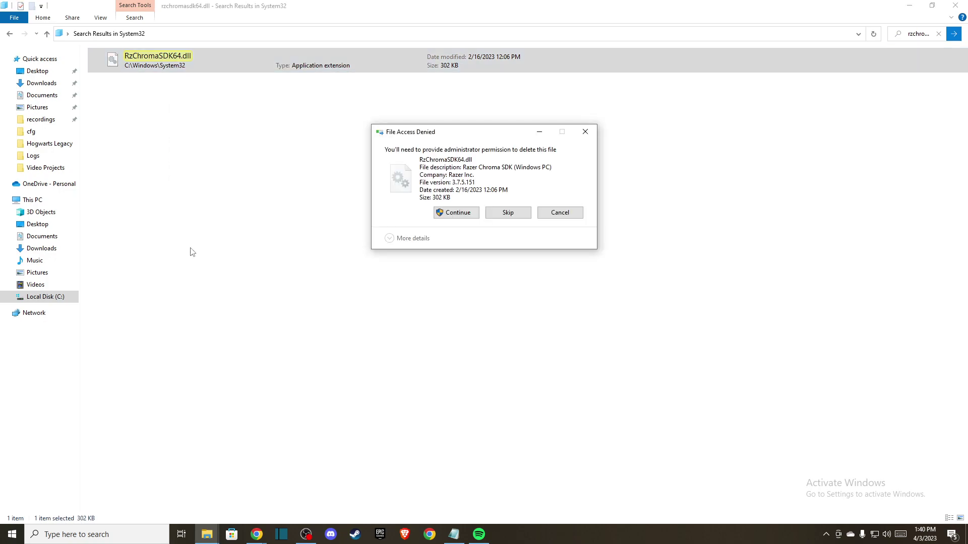
left_click(462, 215)
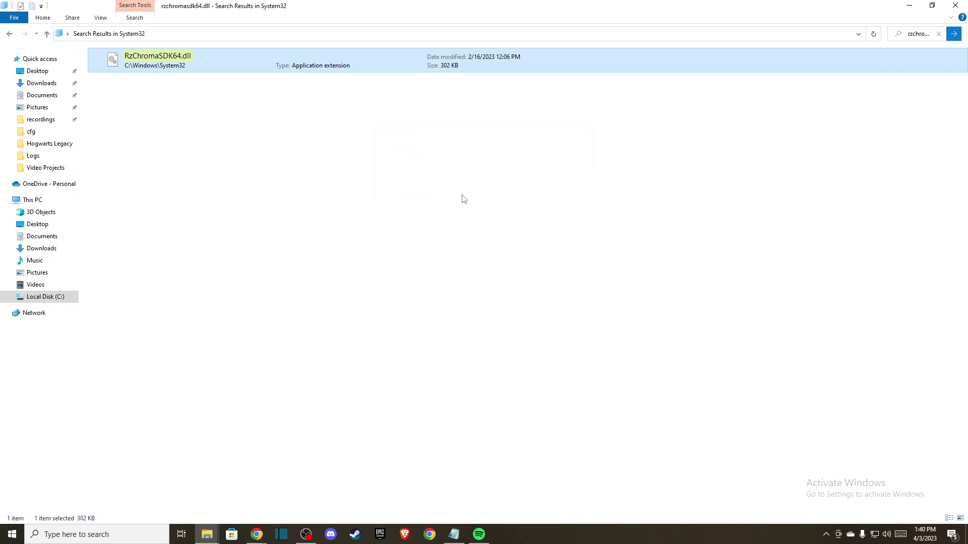
left_click(171, 130)
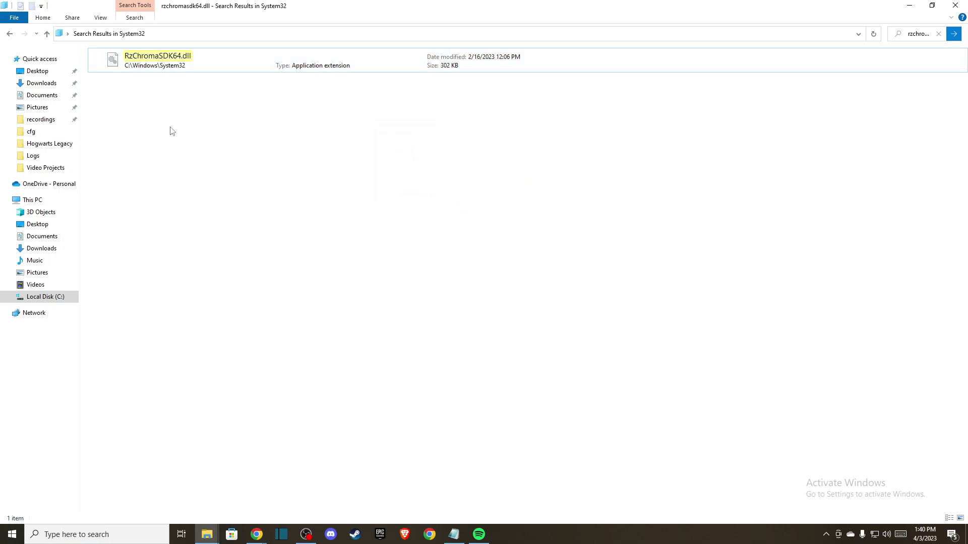
right_click(186, 123)
left_click(166, 60)
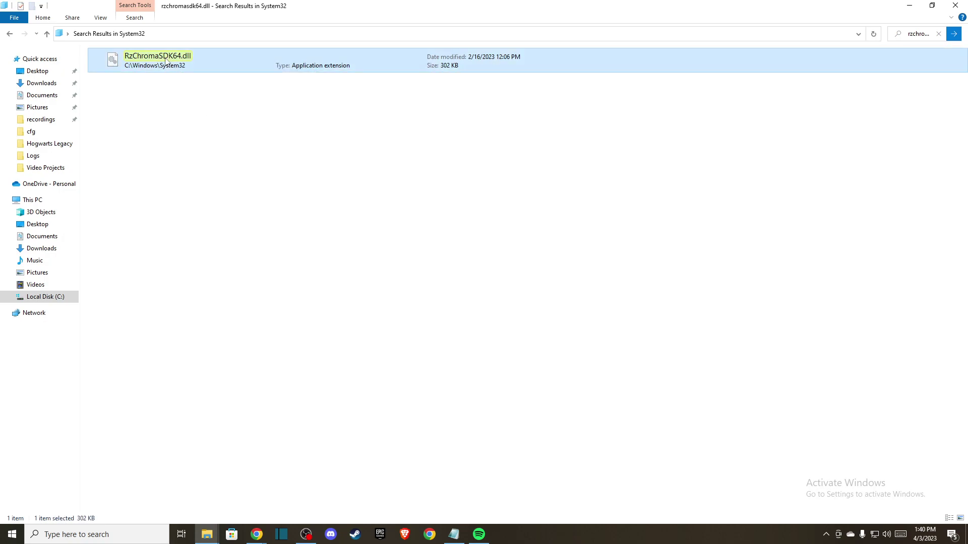
right_click(163, 65)
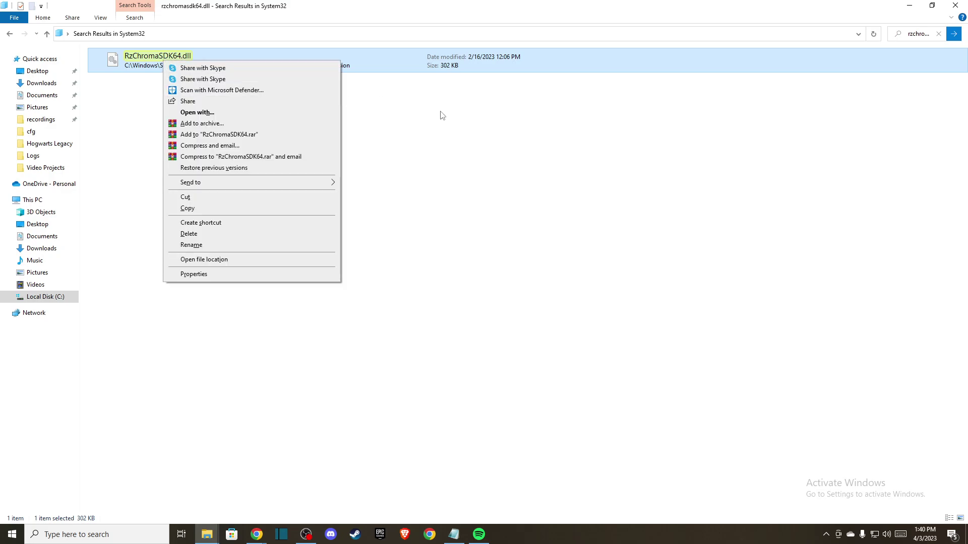
left_click(955, 5)
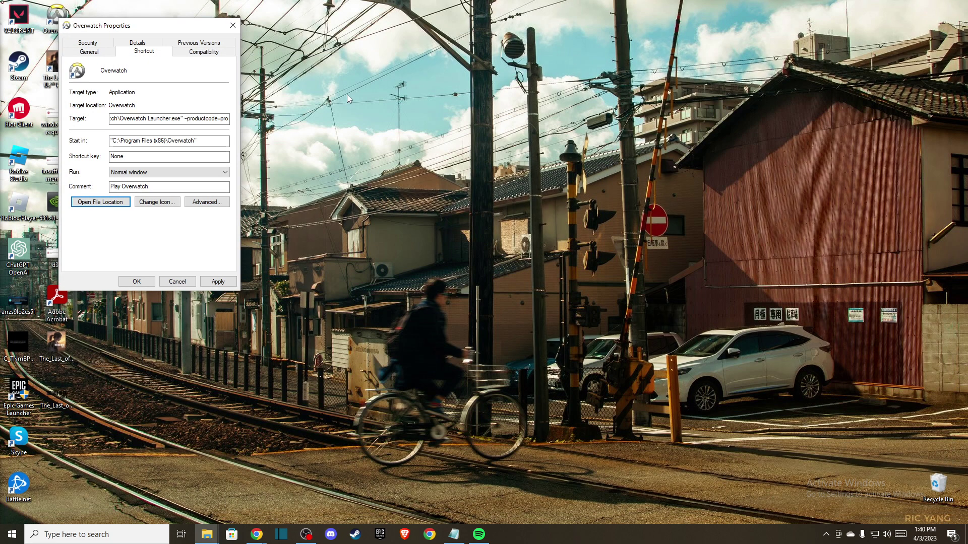
- Close the shortcut Properties and reach Graphics settings through the desktop's Display settings
left_click(233, 26)
right_click(353, 131)
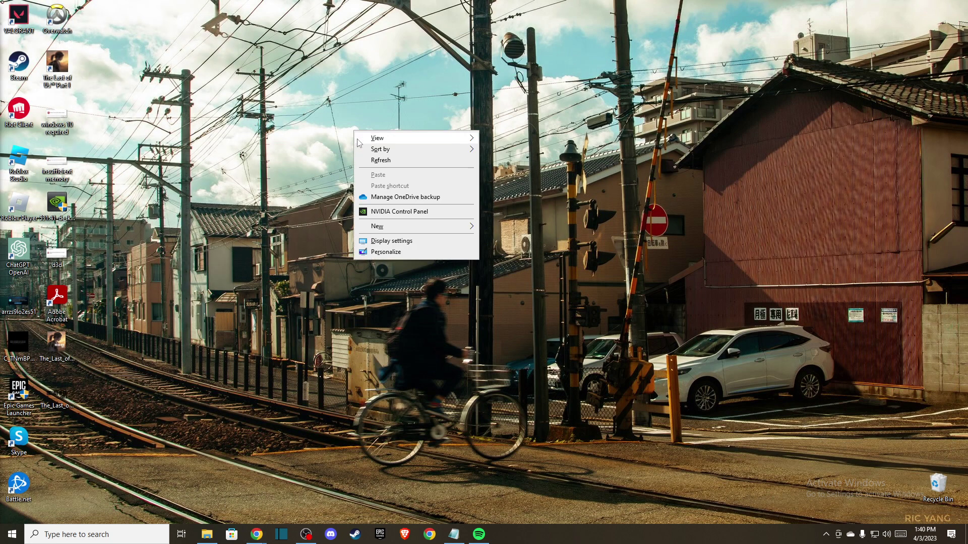
left_click(388, 241)
scroll(348, 303, "down", 5)
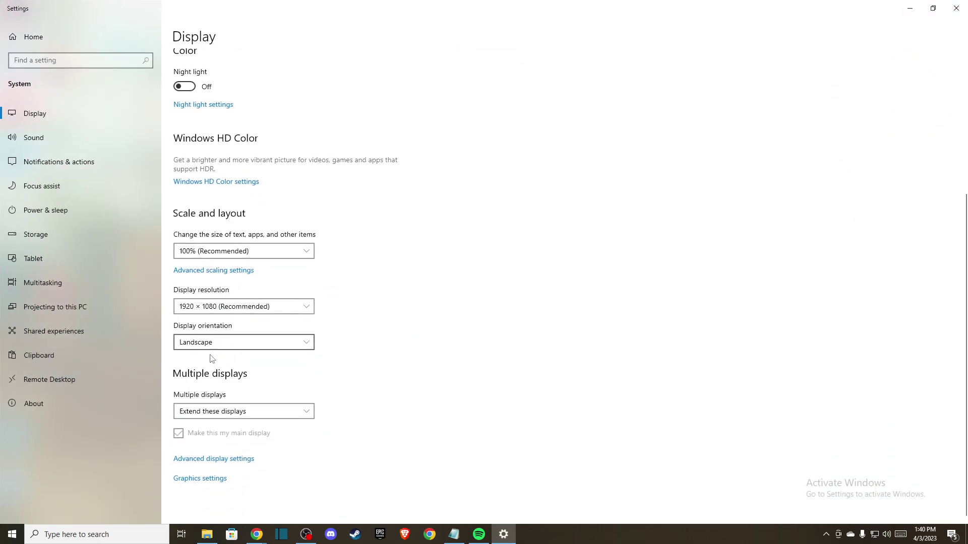
left_click(200, 478)
scroll(115, 369, "down", 1)
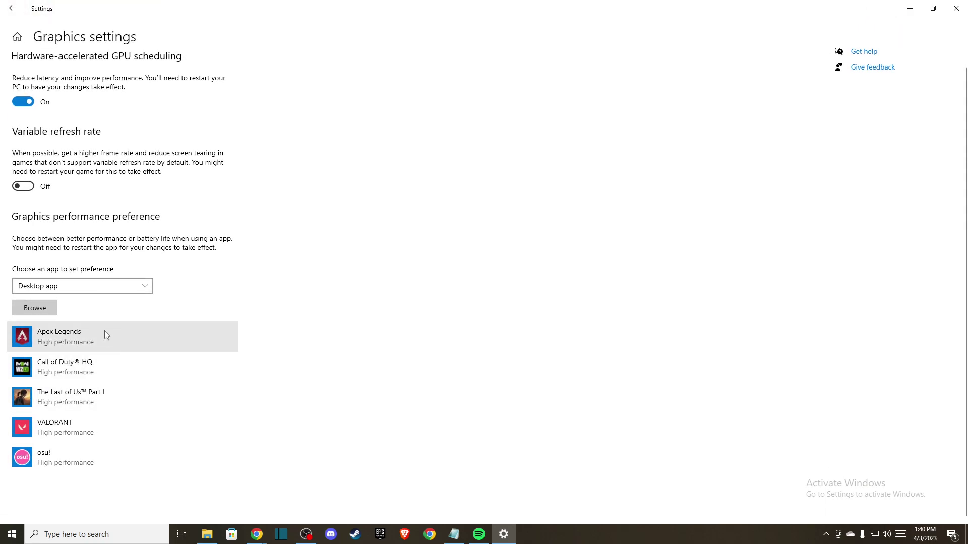
- Add Overwatch Launcher from C:\Program Files (x86)\Overwatch to the graphics preference list
left_click(35, 308)
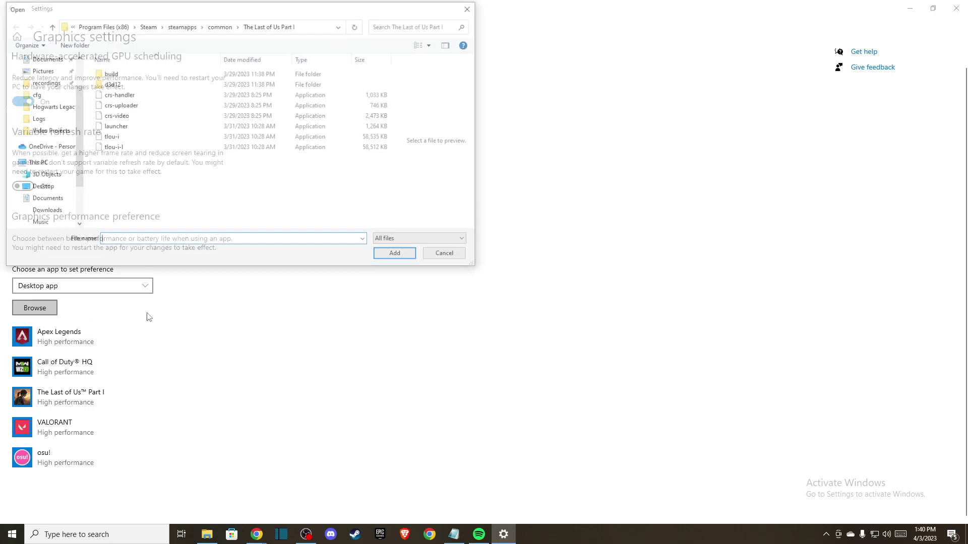
scroll(46, 106, "up", 3)
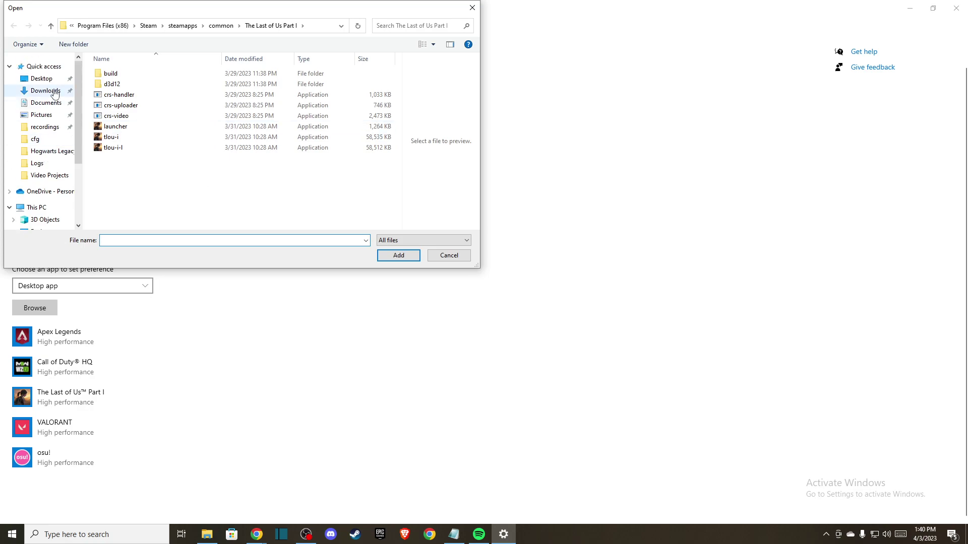
left_click(41, 78)
scroll(46, 151, "down", 2)
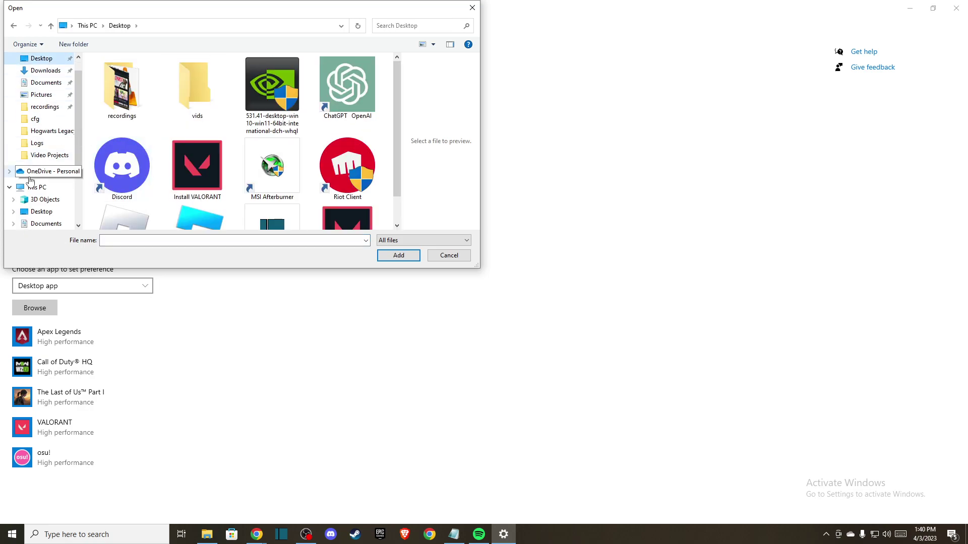
left_click(37, 187)
double_click(138, 208)
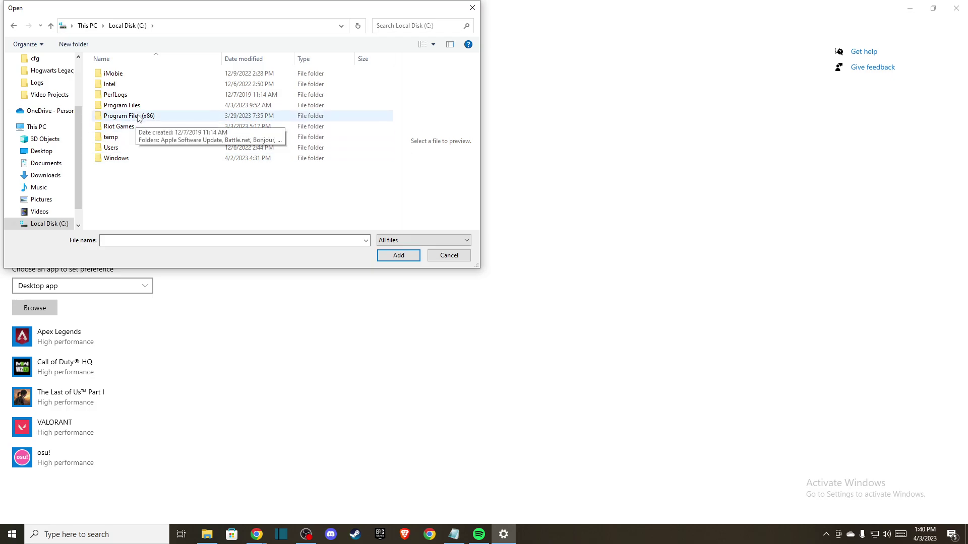
double_click(141, 118)
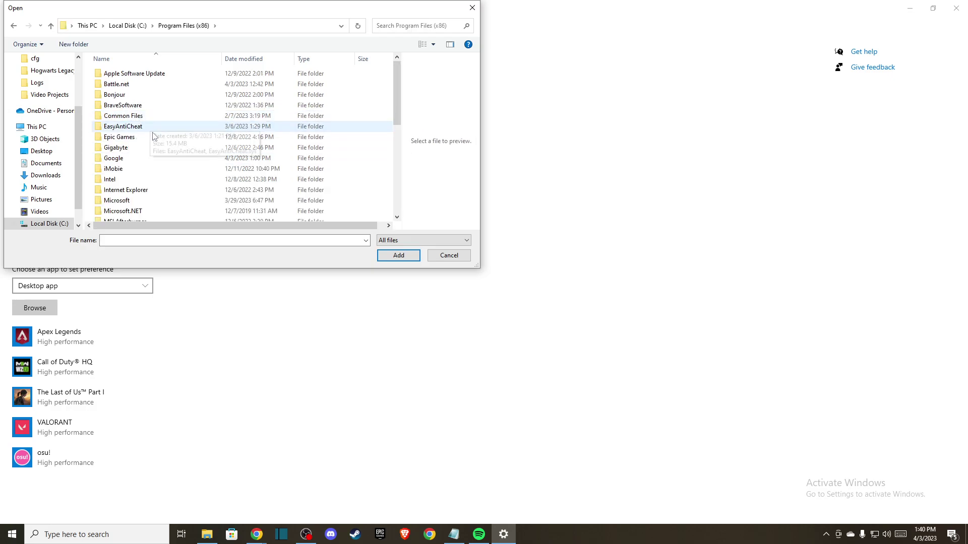
type("o")
key("Down")
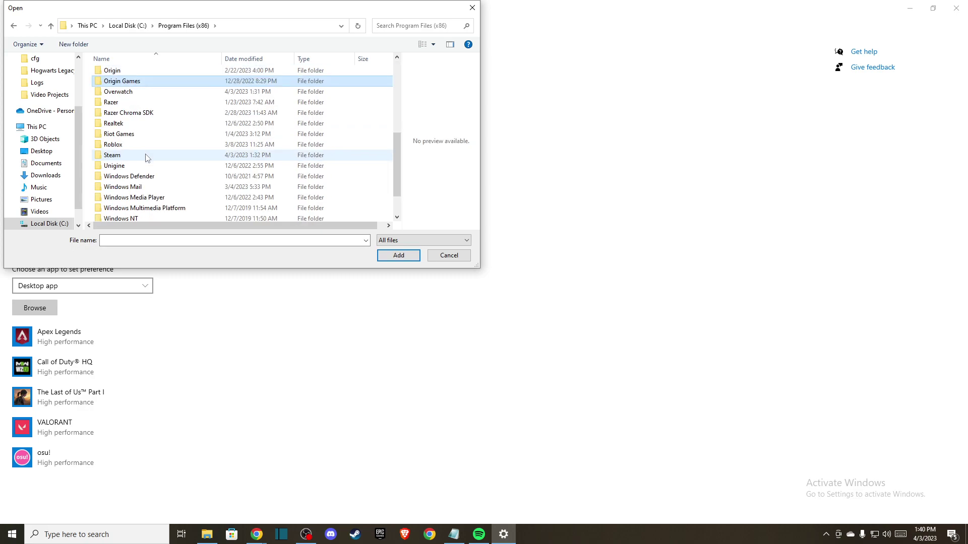
key("Down")
double_click(129, 95)
left_click(132, 97)
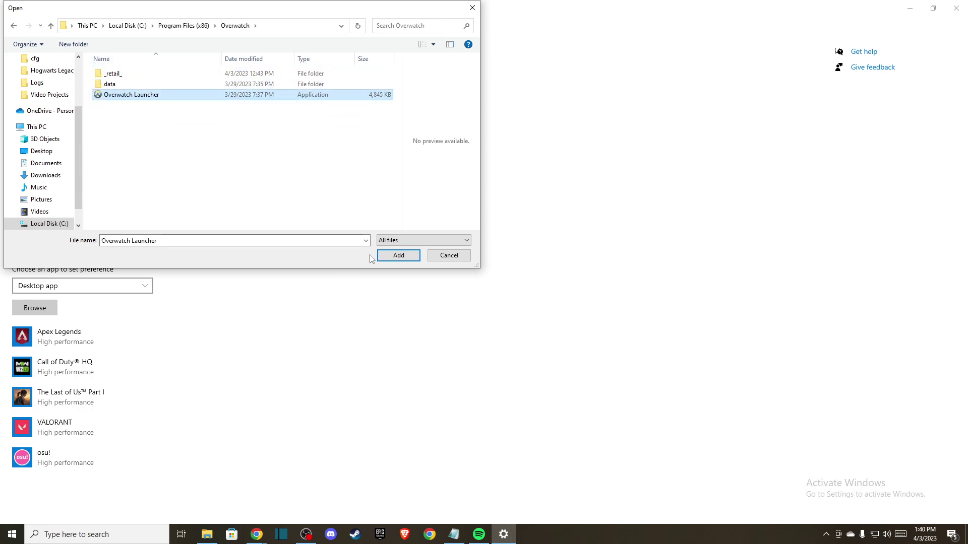
left_click(397, 255)
- Set Overwatch Launcher's graphics preference to High performance and save it
left_click(122, 417)
scroll(151, 332, "down", 1)
left_click(159, 370)
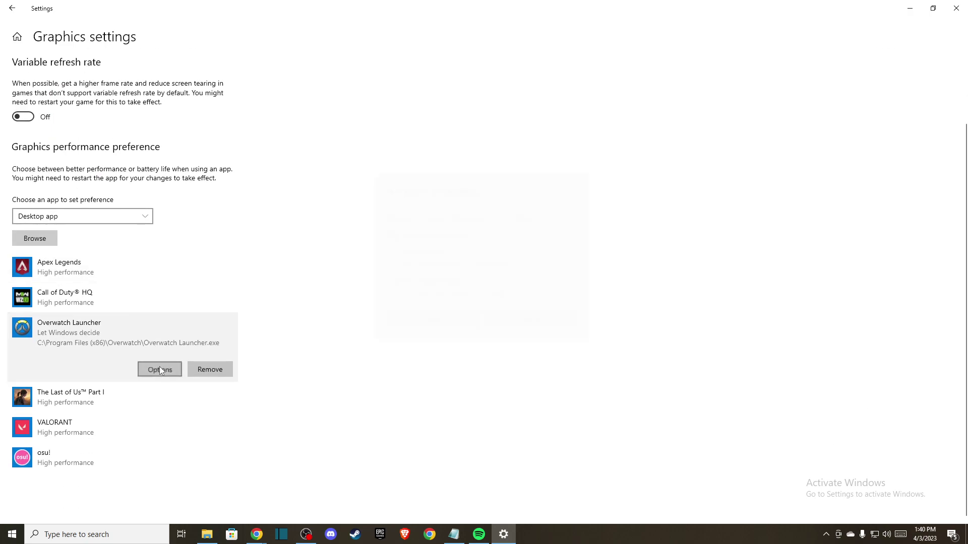
left_click(398, 285)
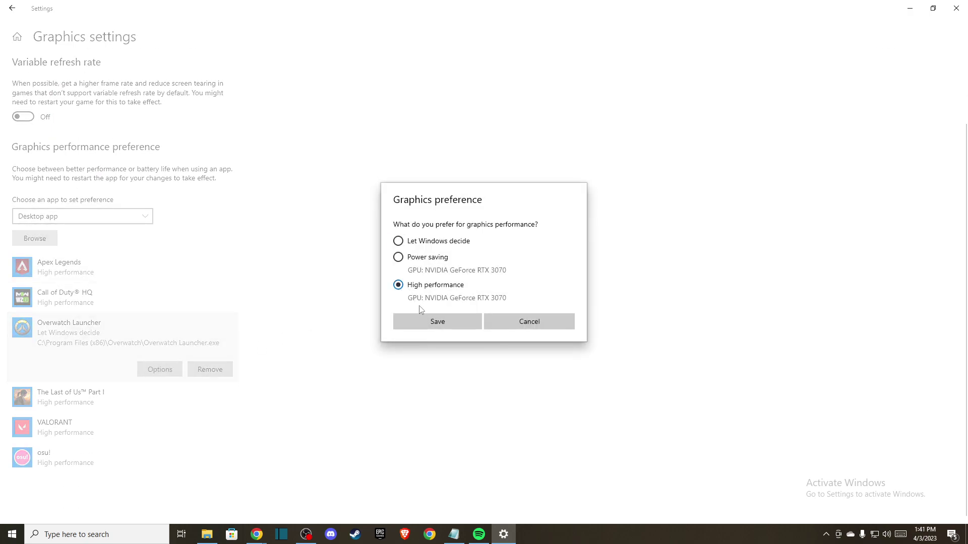
left_click(437, 322)
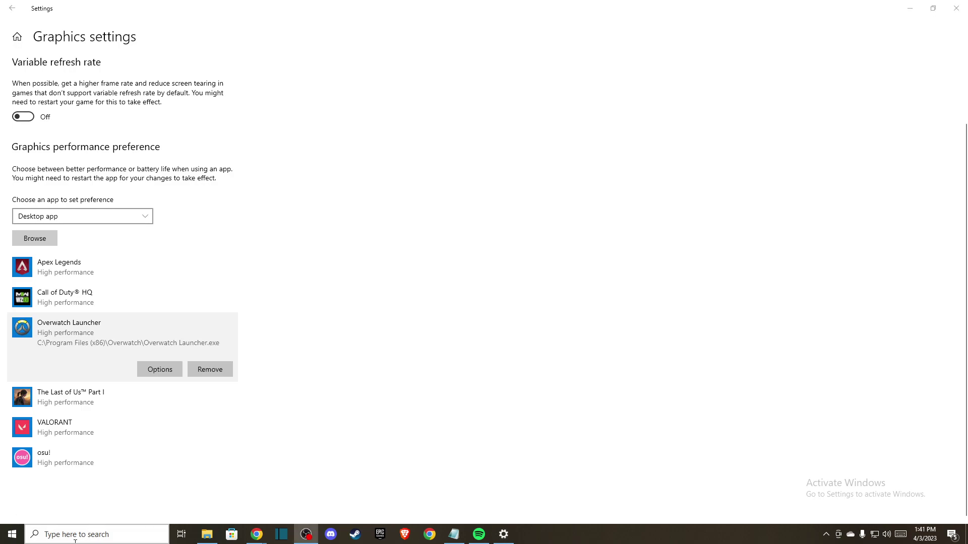
- Reopen Settings and switch the Game Mode toggle off under Gaming
left_click(956, 8)
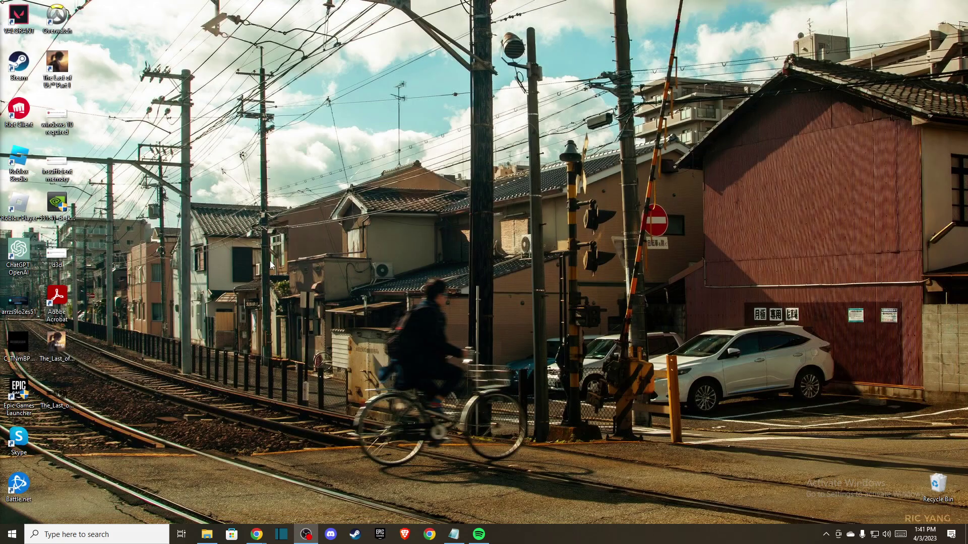
left_click(109, 534)
type("settings")
left_click(75, 265)
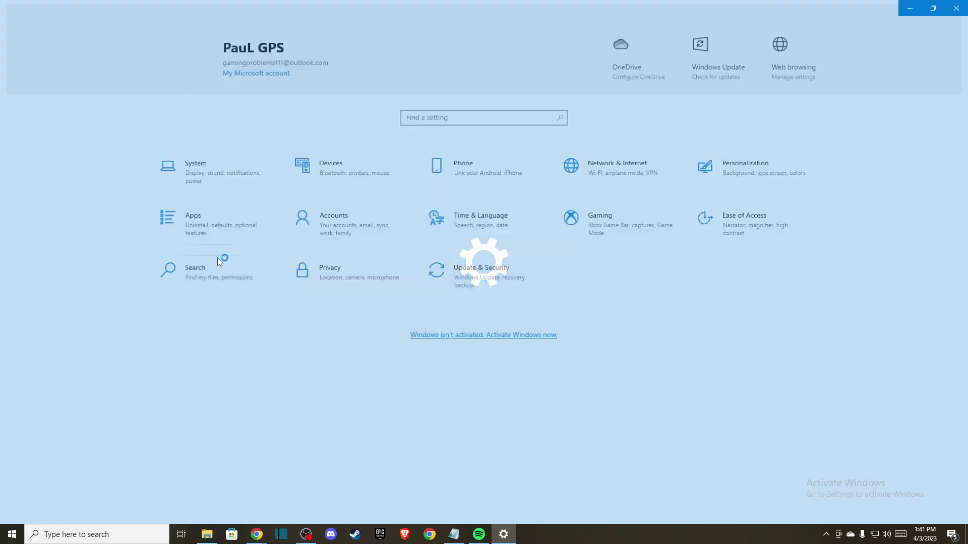
left_click(600, 225)
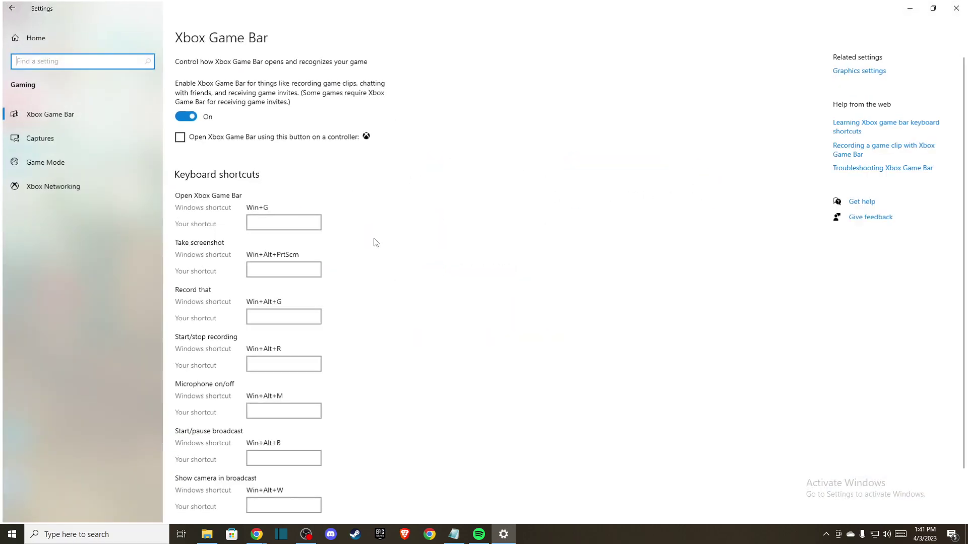
left_click(47, 114)
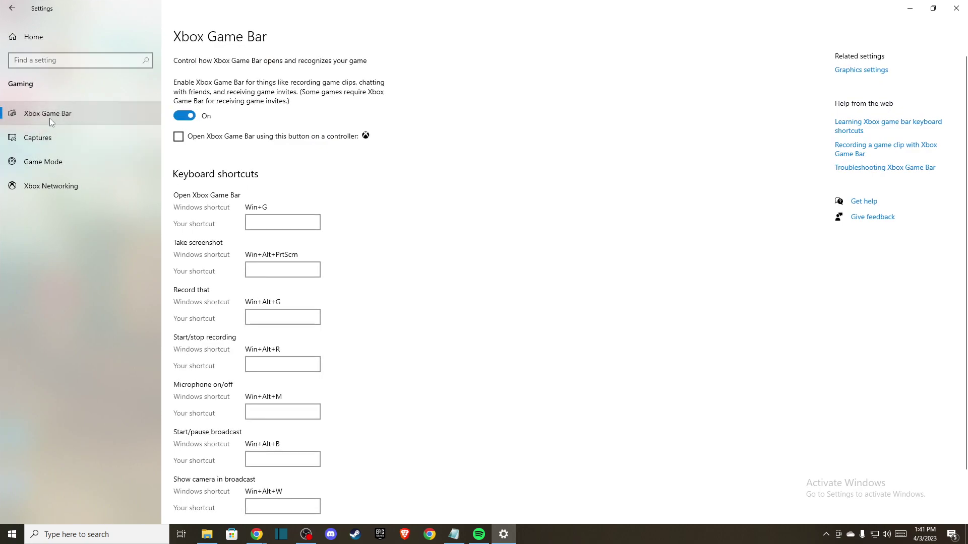
left_click(43, 163)
left_click(46, 119)
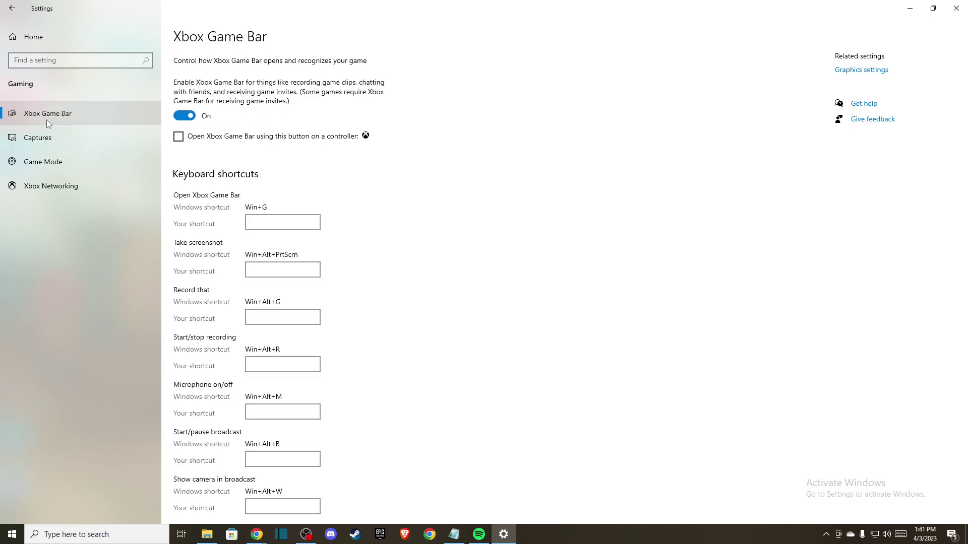
left_click(42, 163)
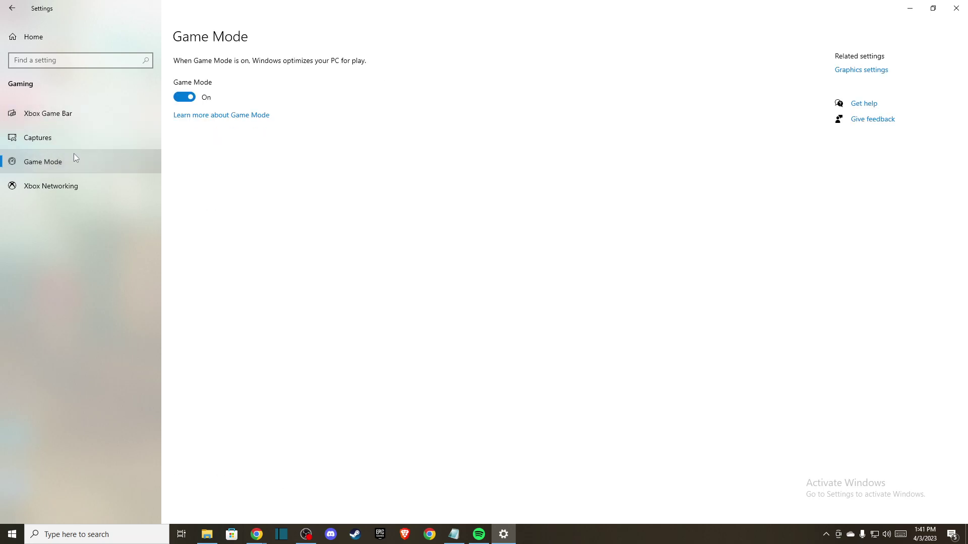
left_click(191, 98)
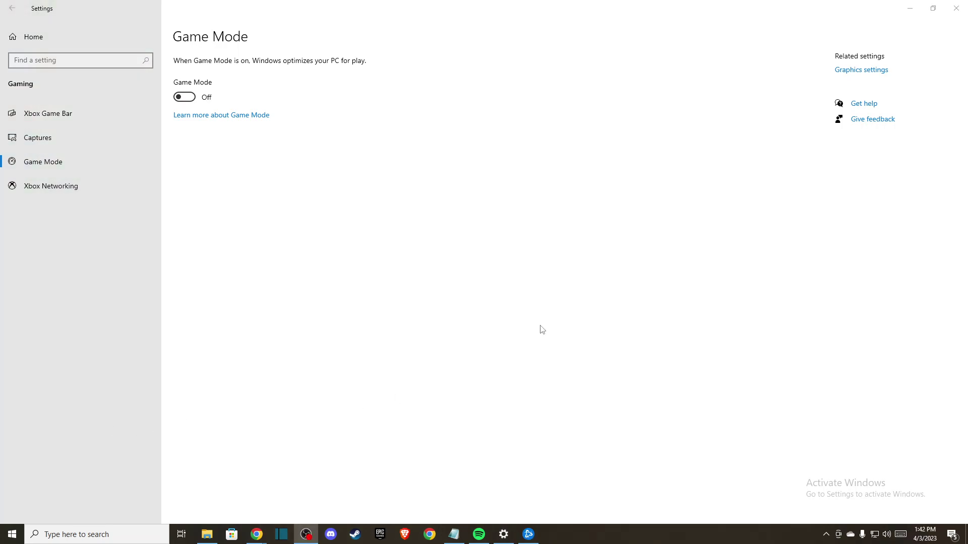
- Close Settings, bring up Overwatch 2's Scan and Repair prompt, and dismiss it
left_click(955, 7)
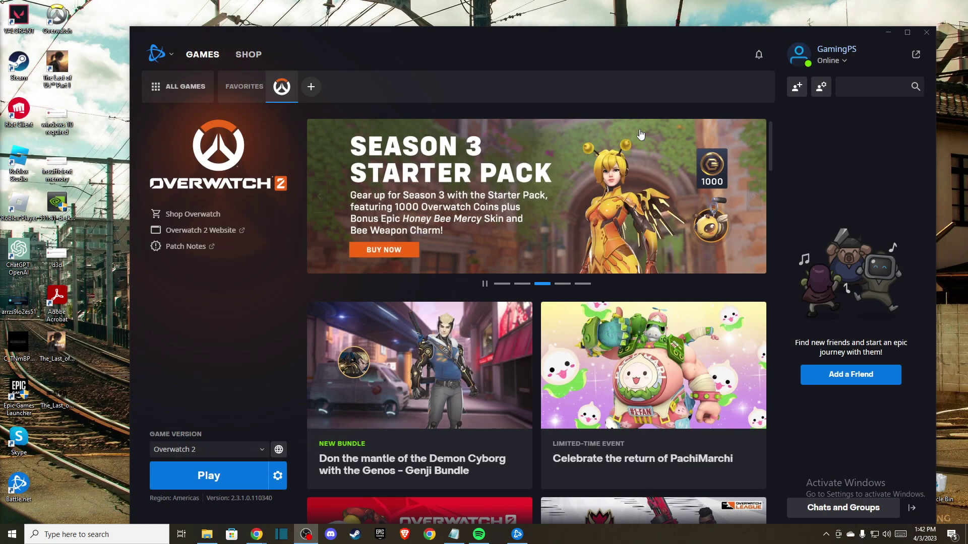
left_click_drag(444, 52, 436, 33)
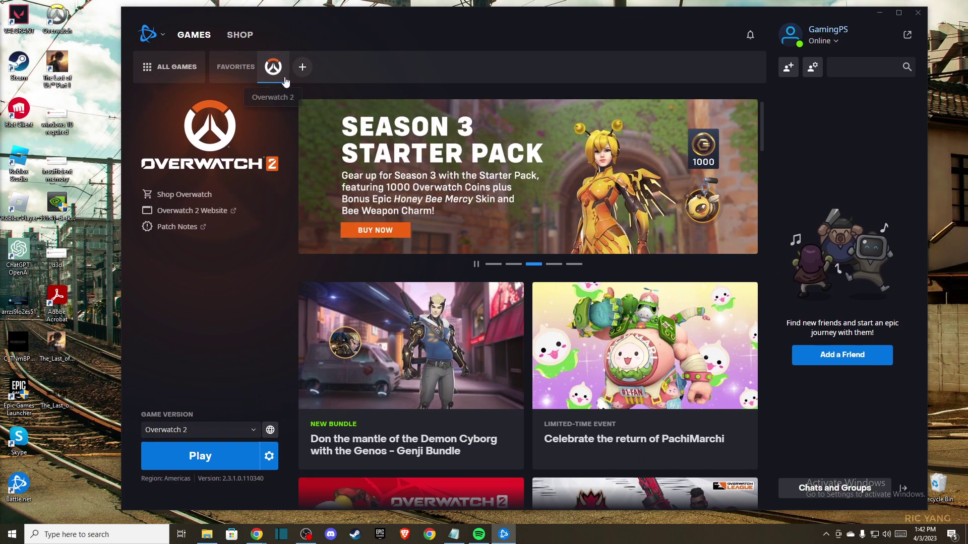
left_click(269, 456)
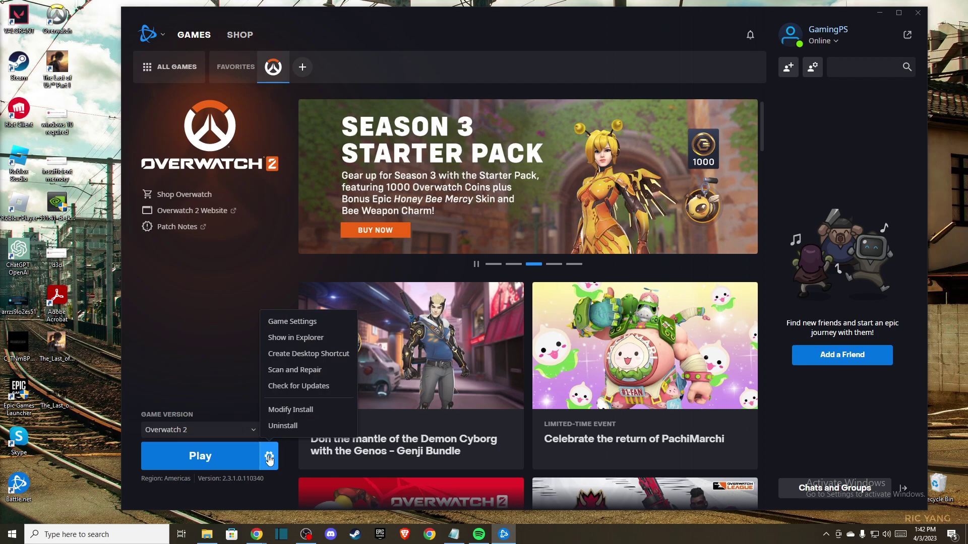
left_click(292, 369)
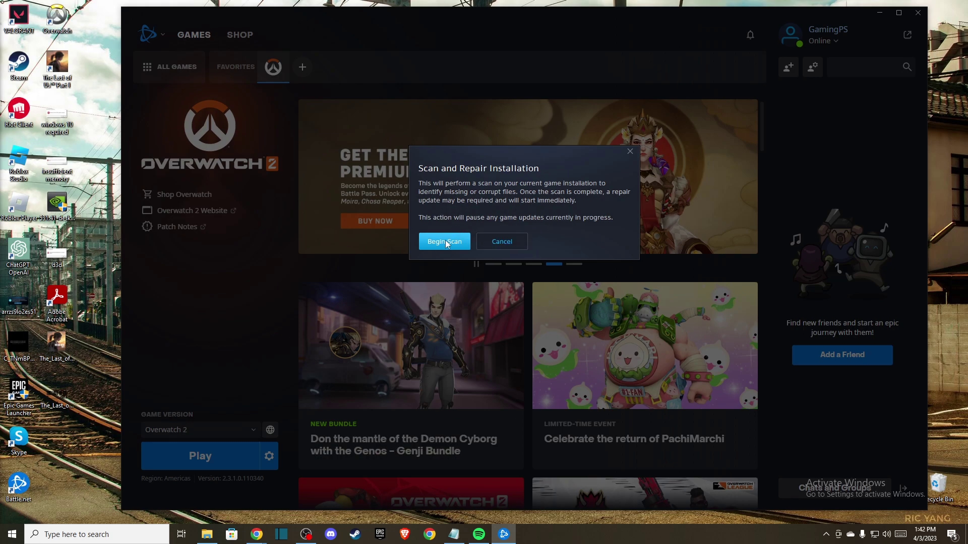
left_click(630, 152)
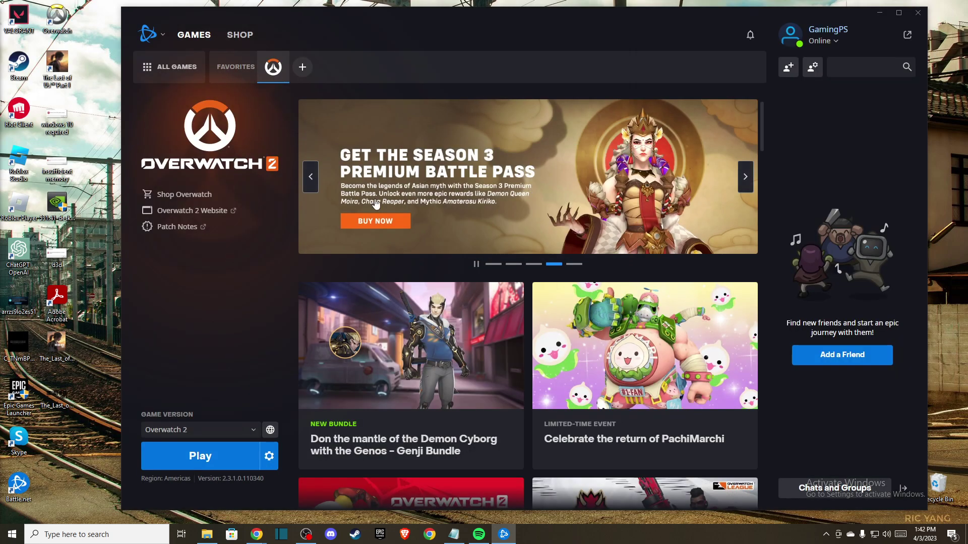
- Replace Overwatch 2's launch arguments with --tank_WorkerThreadCount 2 -d3d11 -threads 2
left_click(268, 455)
left_click(292, 321)
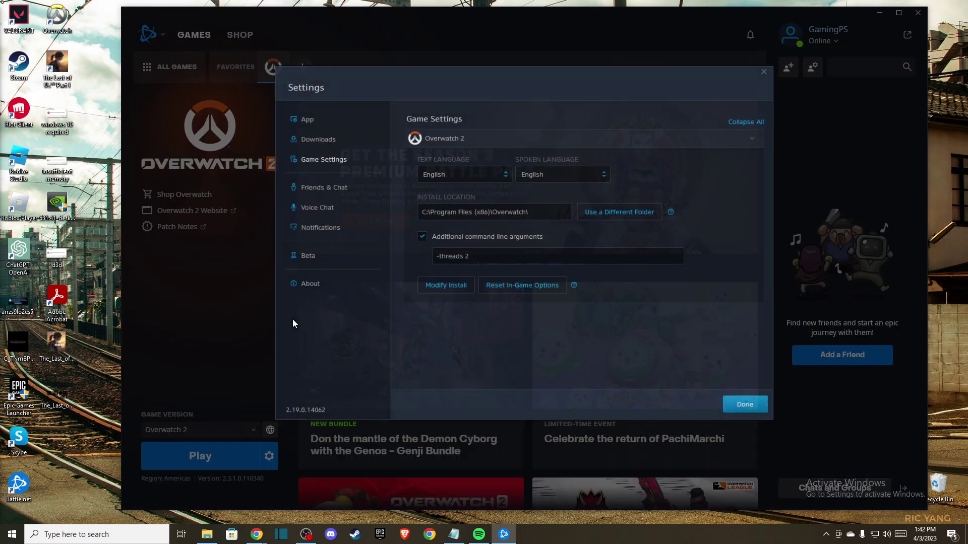
double_click(465, 256)
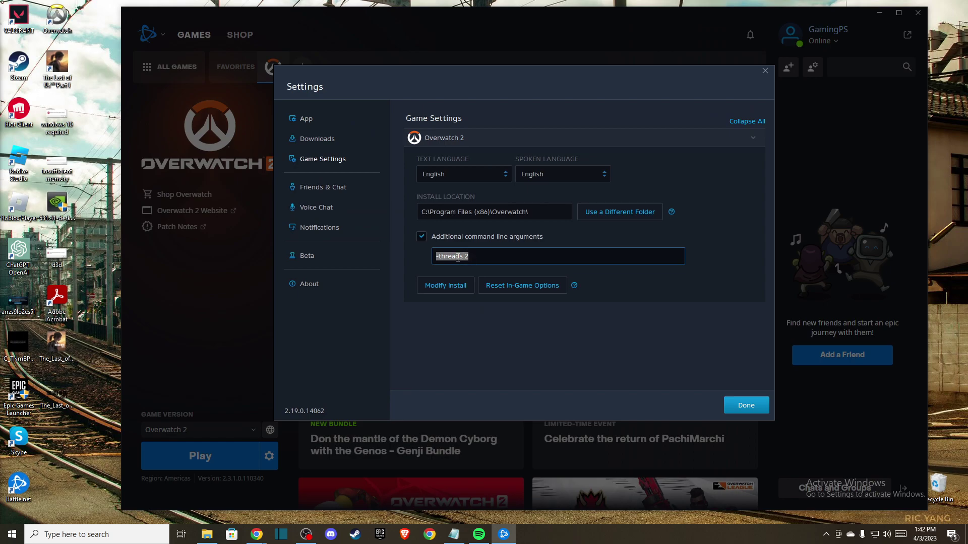
key("BackSpace")
type("--tank_WorkerThreadCount 2 -d3d11 -threads 2")
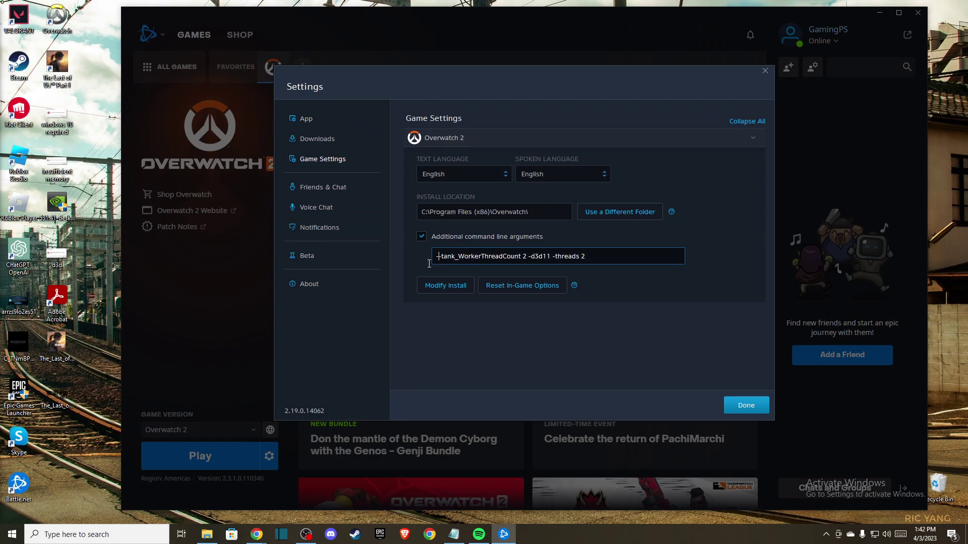
double_click(457, 258)
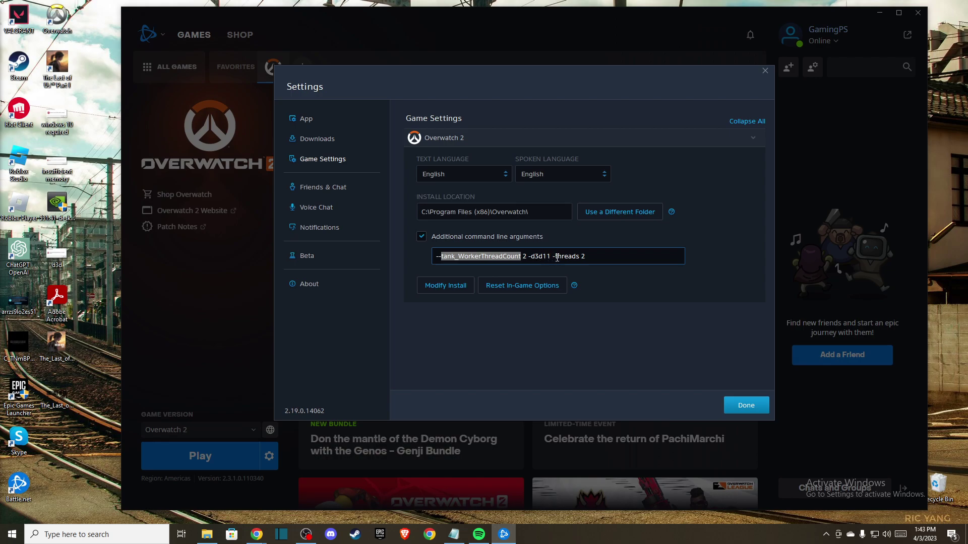
left_click(557, 258)
triple_click(588, 257)
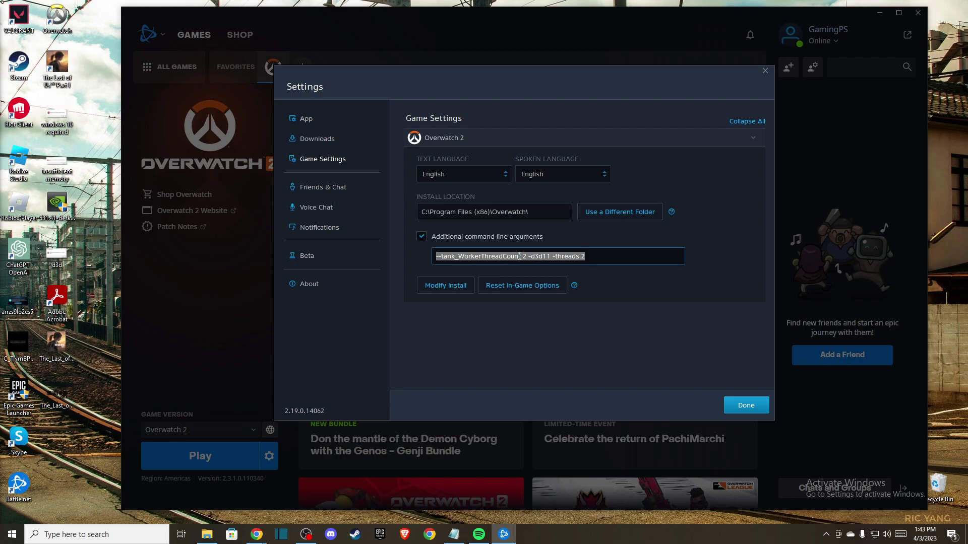
left_click(765, 70)
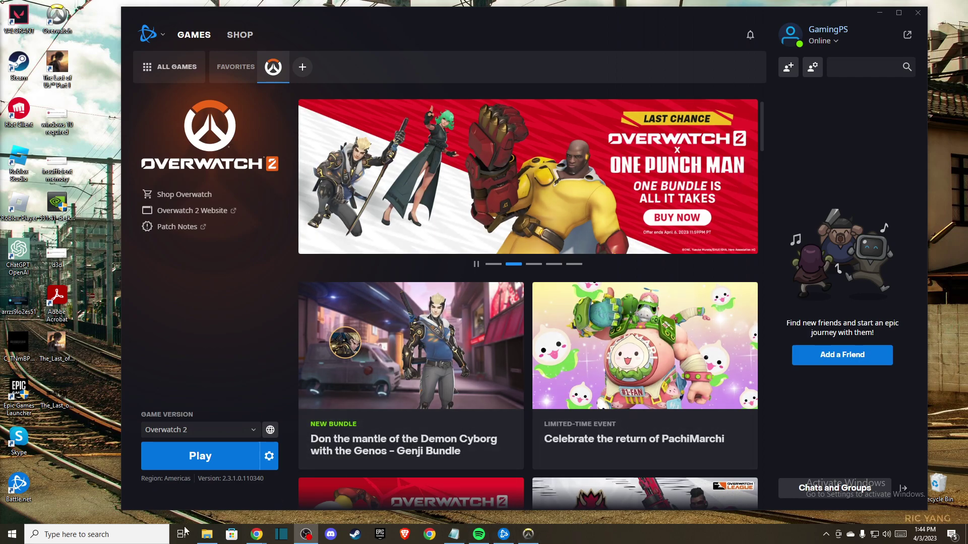
- Launch Task Manager and go to the Overwatch process in the Details view
left_click(112, 534)
type("task")
left_click(66, 284)
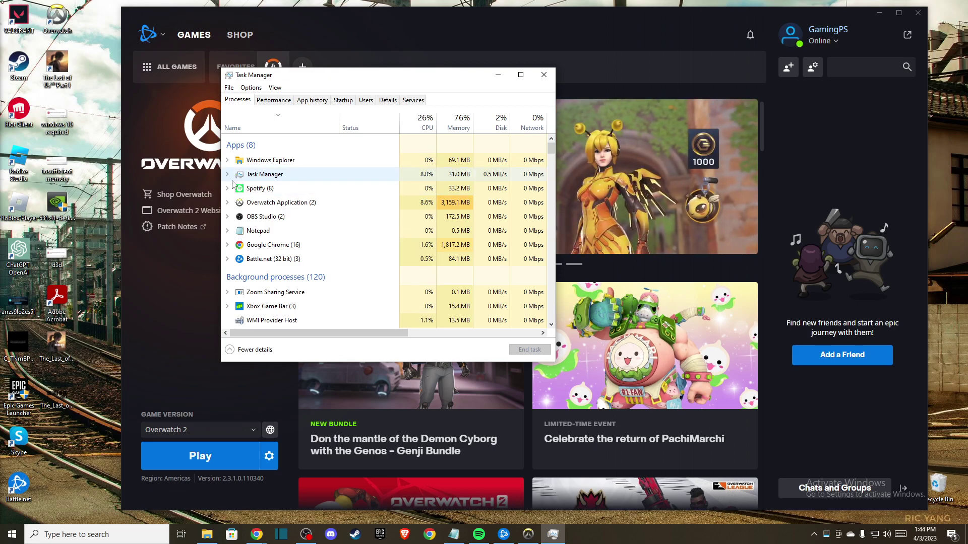
right_click(258, 205)
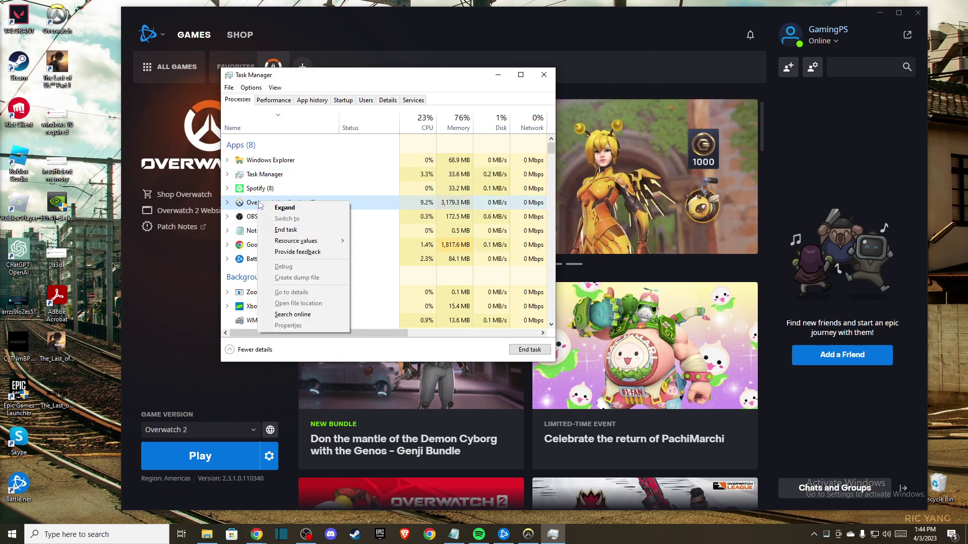
left_click(284, 208)
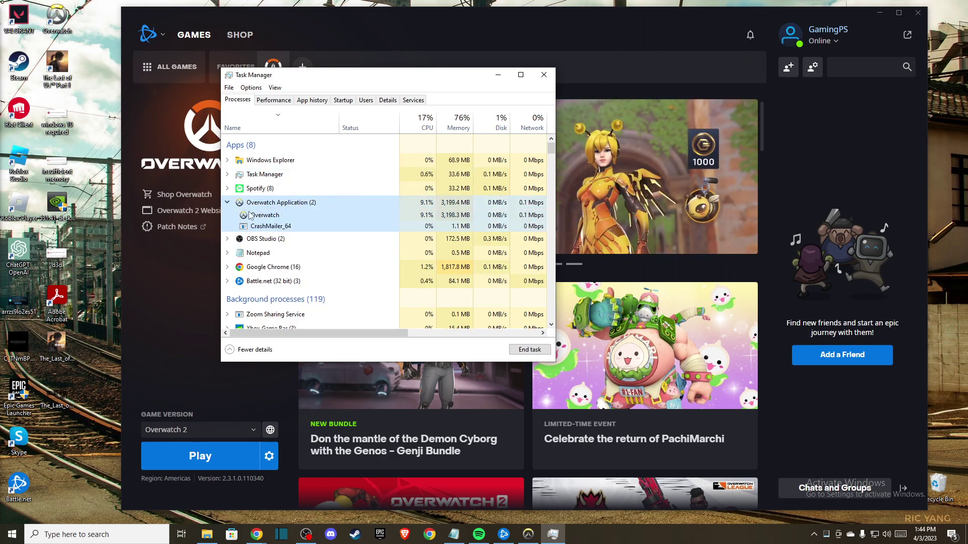
right_click(255, 217)
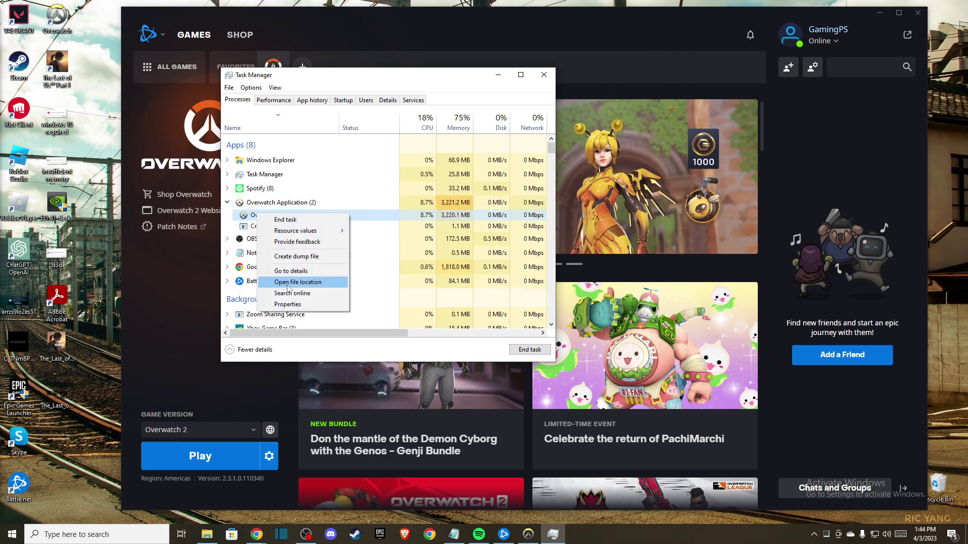
left_click(290, 271)
scroll(294, 271, "down", 3)
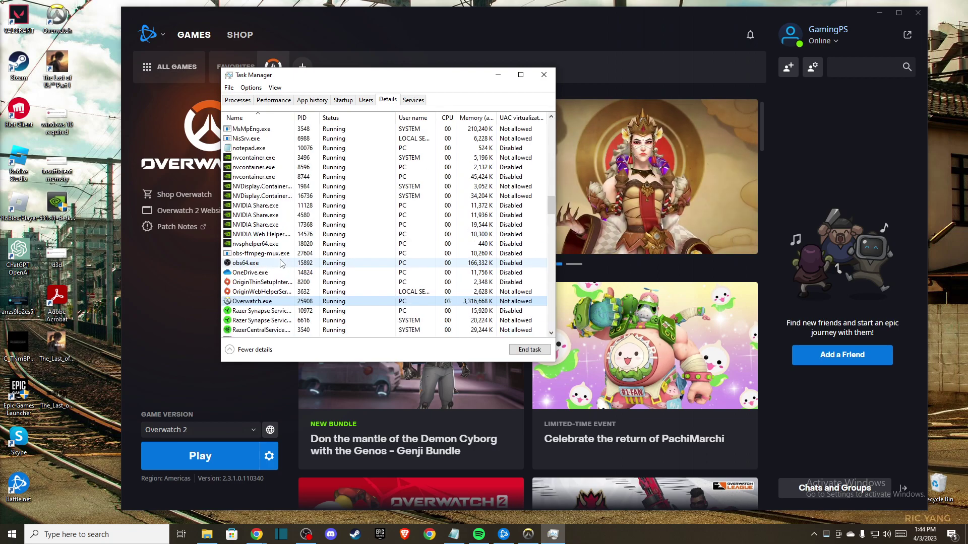
- Set Overwatch.exe priority to High, confirm, and close Task Manager
right_click(254, 272)
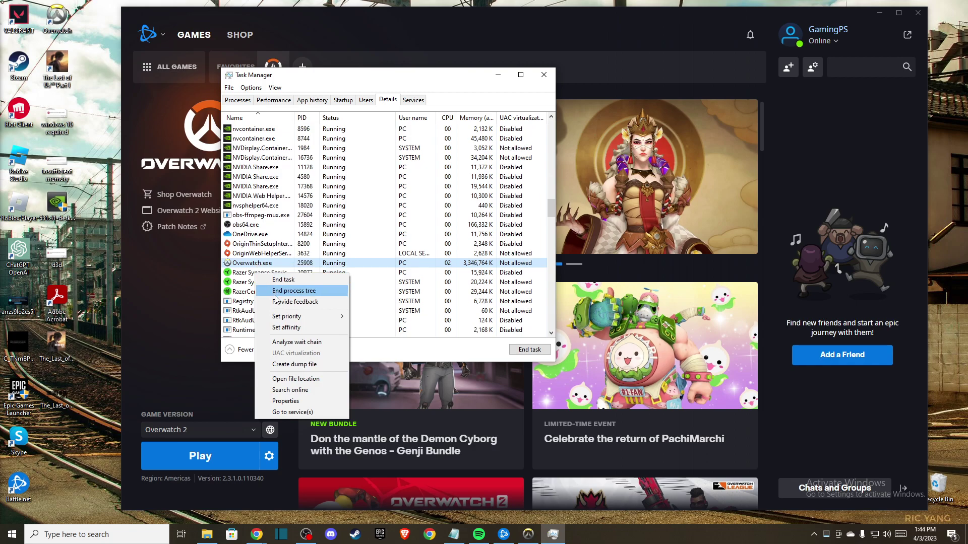
mouse_move(302, 316)
left_click(370, 326)
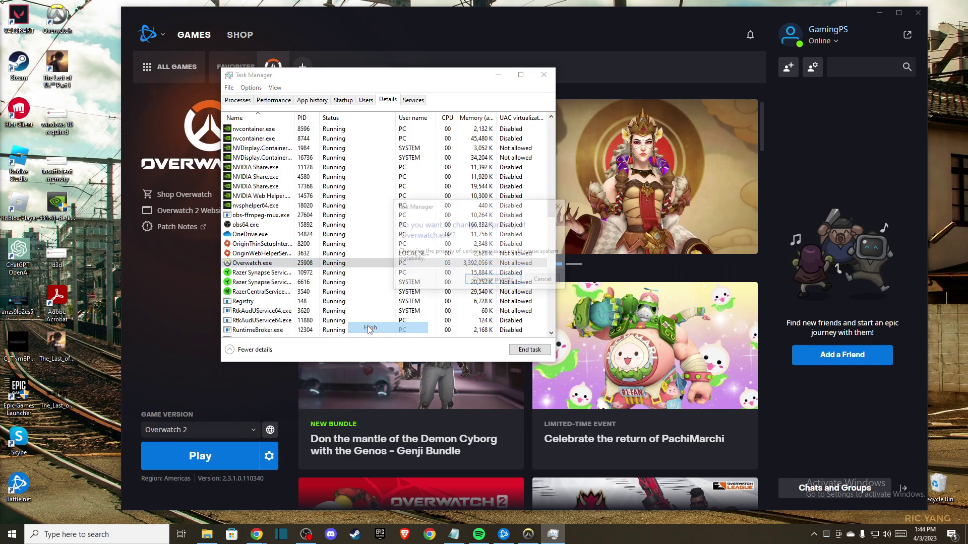
left_click(493, 281)
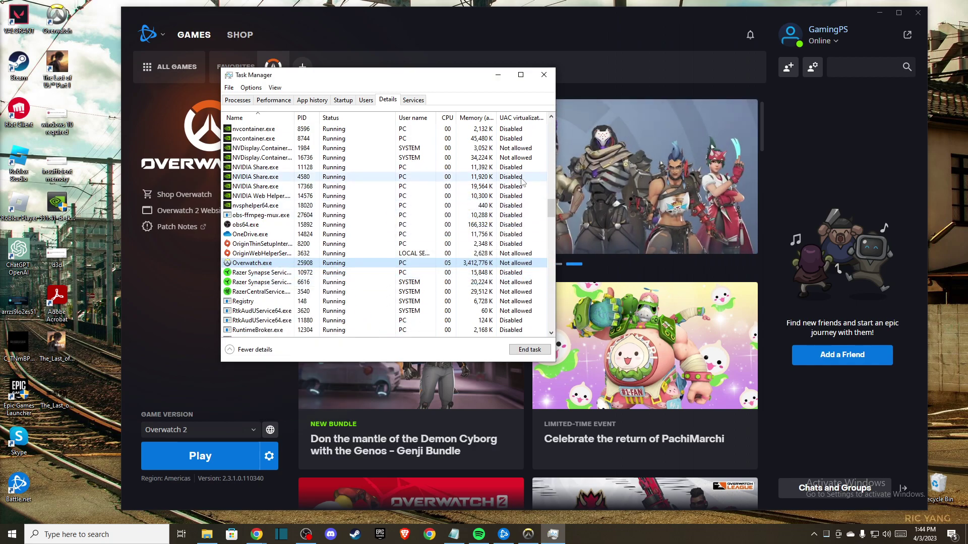
left_click(544, 74)
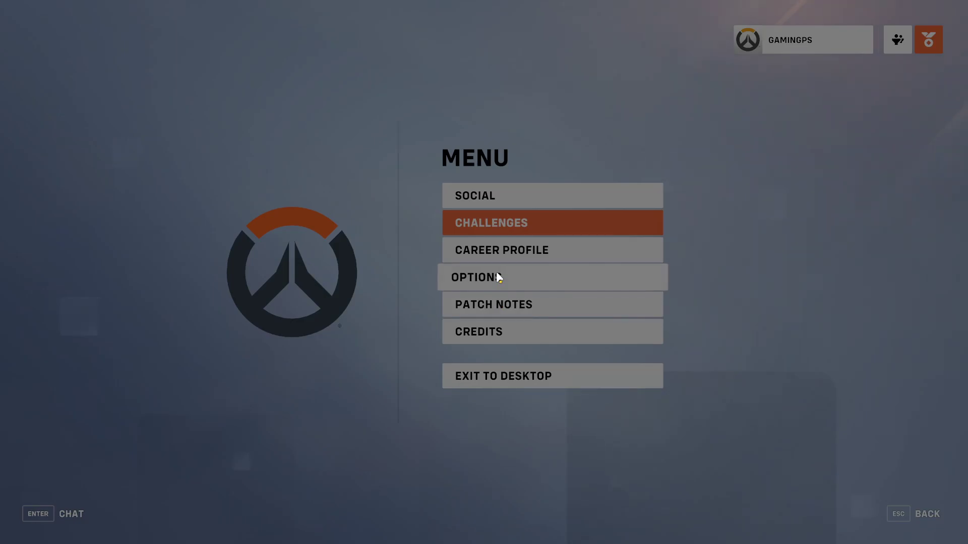
- Set Overwatch 2 Video Render Scale to Custom (100%), keep NVIDIA Reflex Enabled, and exit to the menu
key("Escape")
key("Escape")
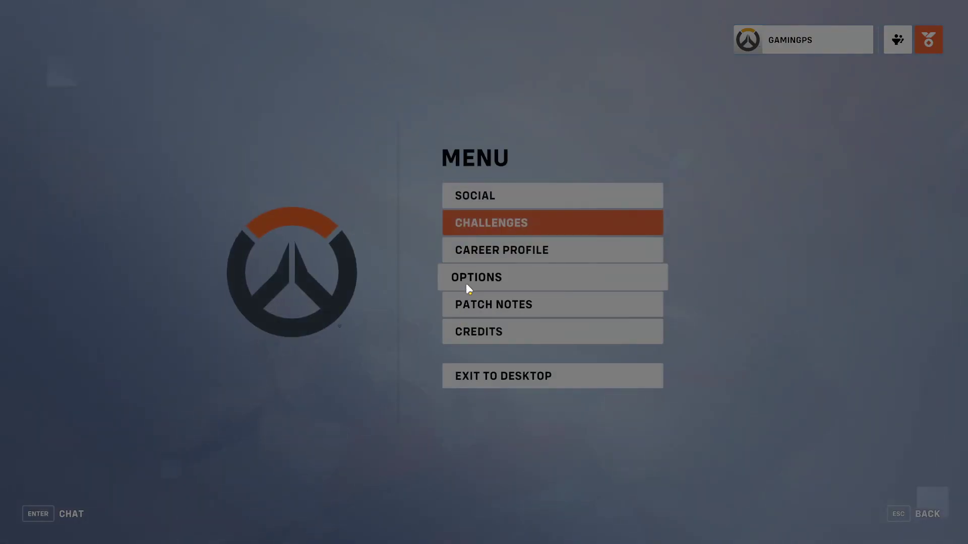
left_click(480, 275)
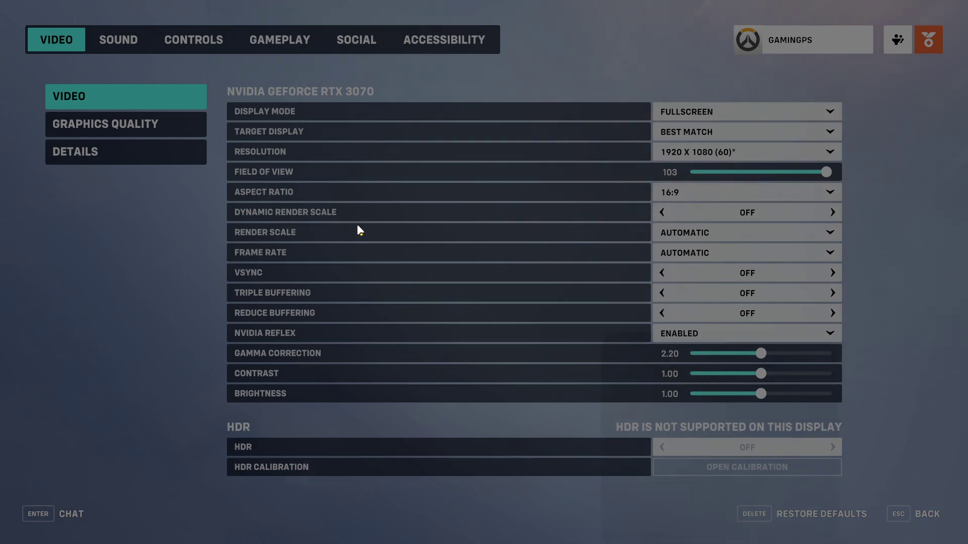
left_click(831, 231)
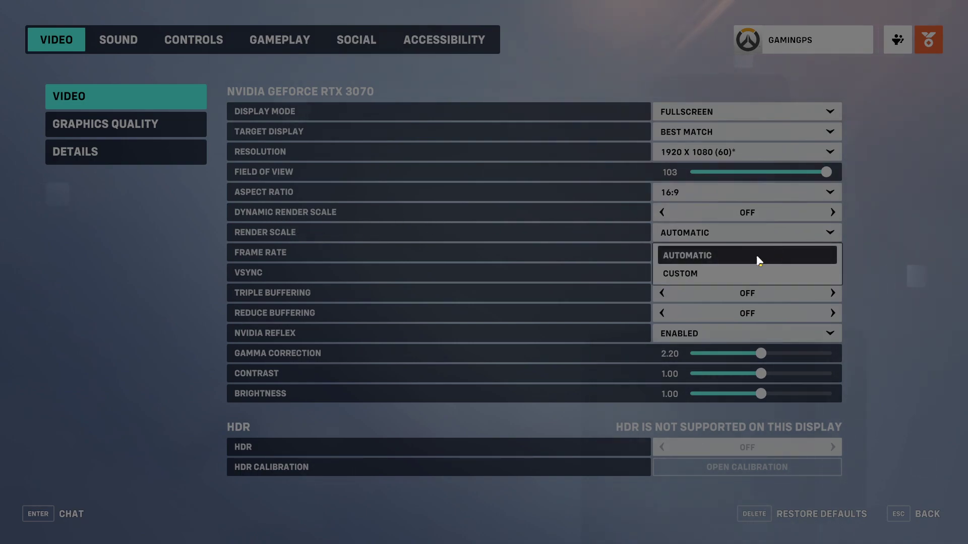
left_click(726, 273)
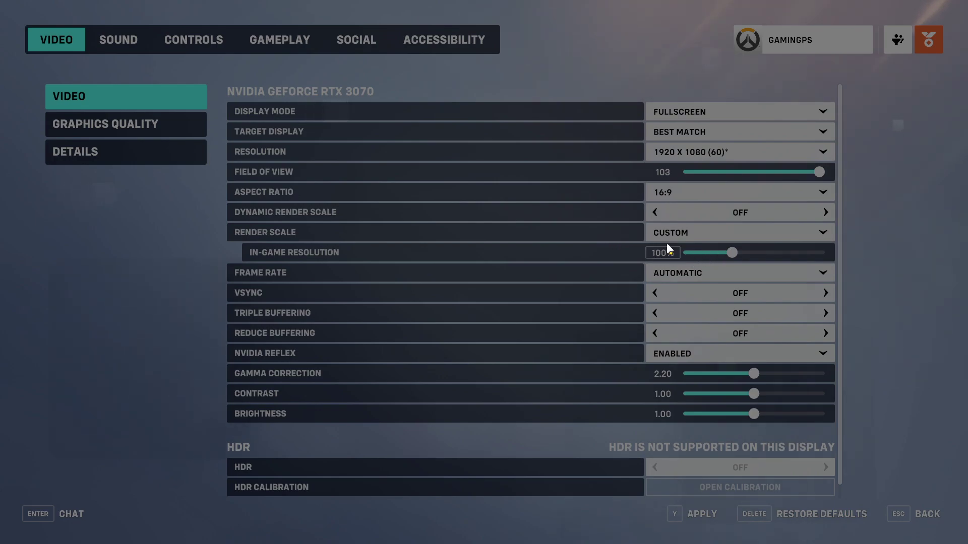
left_click(710, 351)
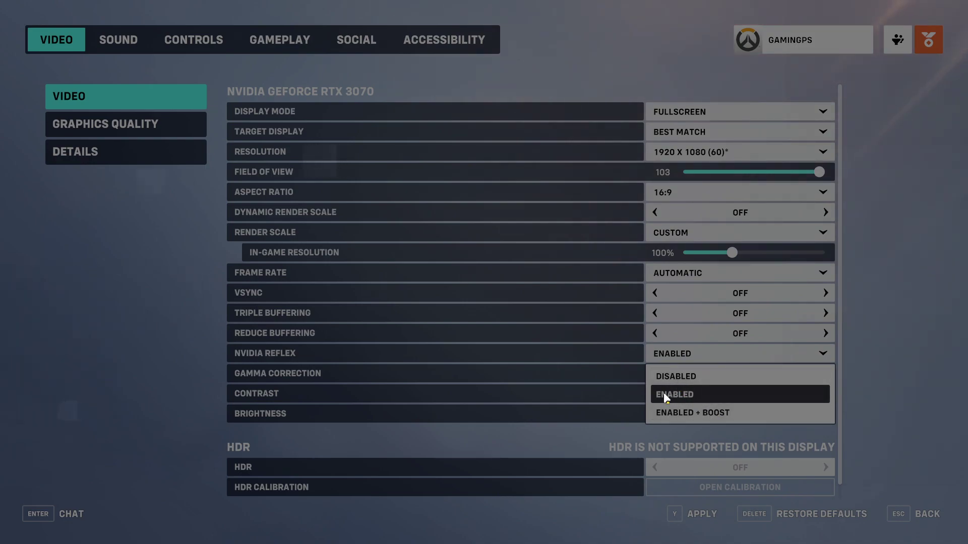
left_click(134, 365)
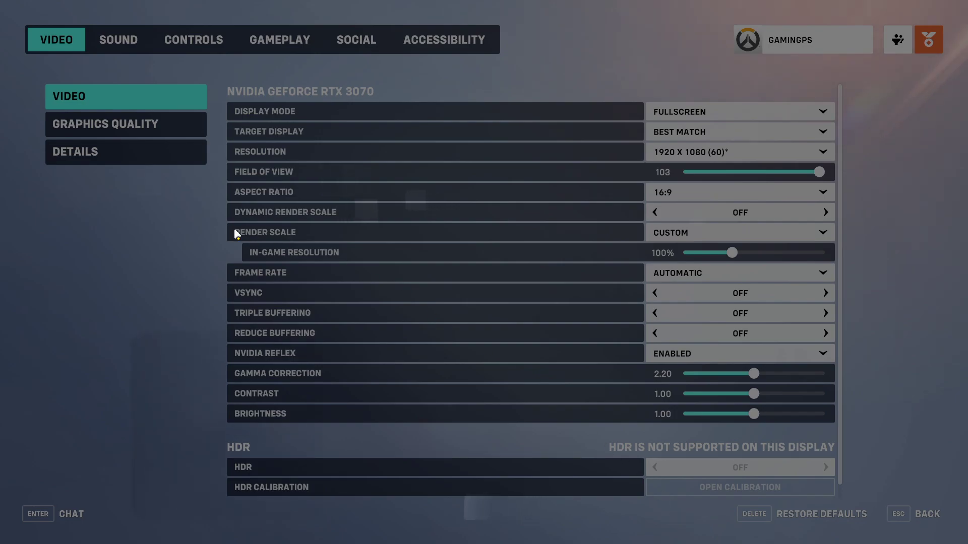
key("Escape")
key("Escape")
key("Escape")
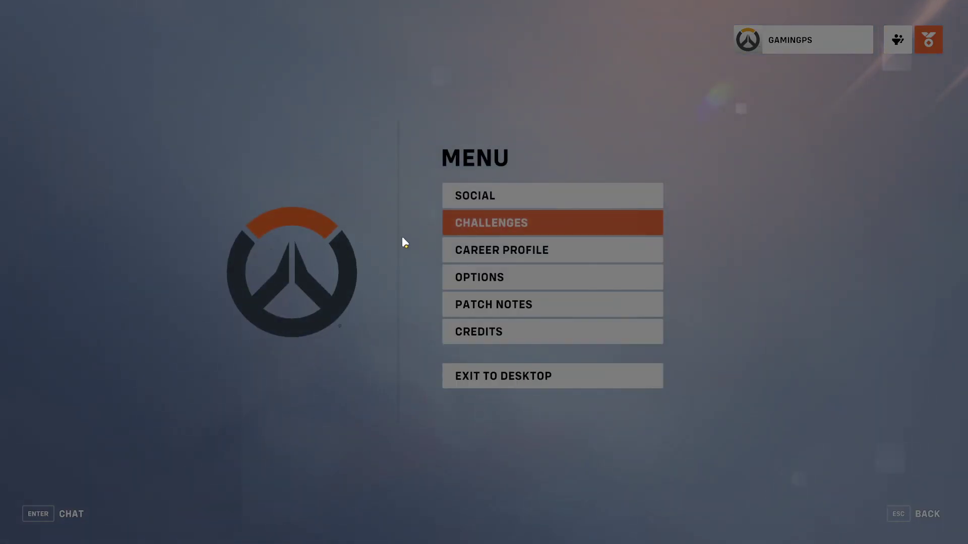